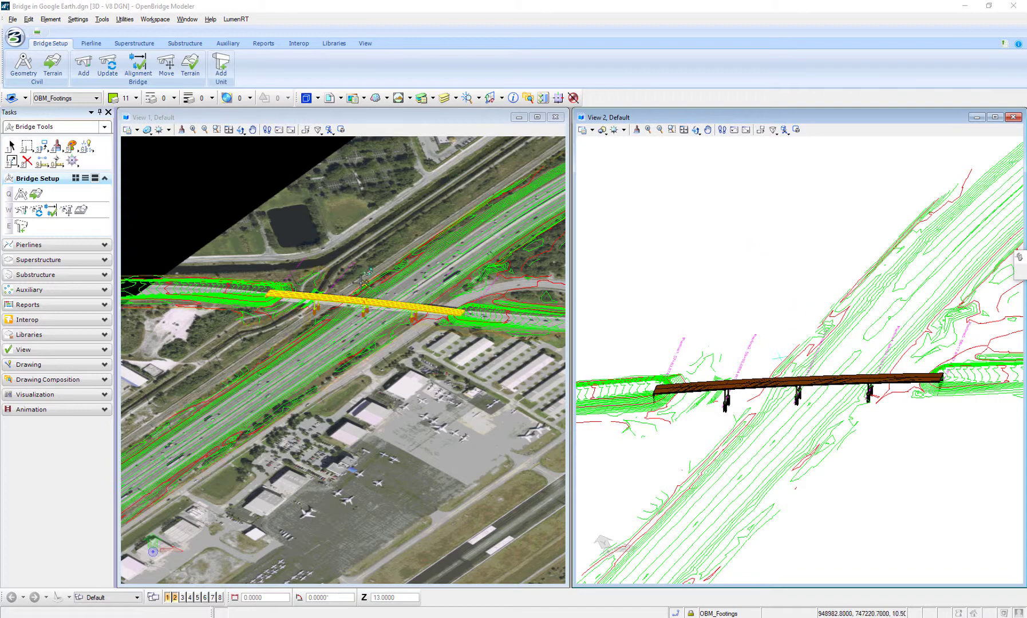
- Zoom View 1 in and back out around the bridge model
{"action": "scroll", "coordinate": [312, 293], "scroll_direction": "up", "scroll_amount": 4}
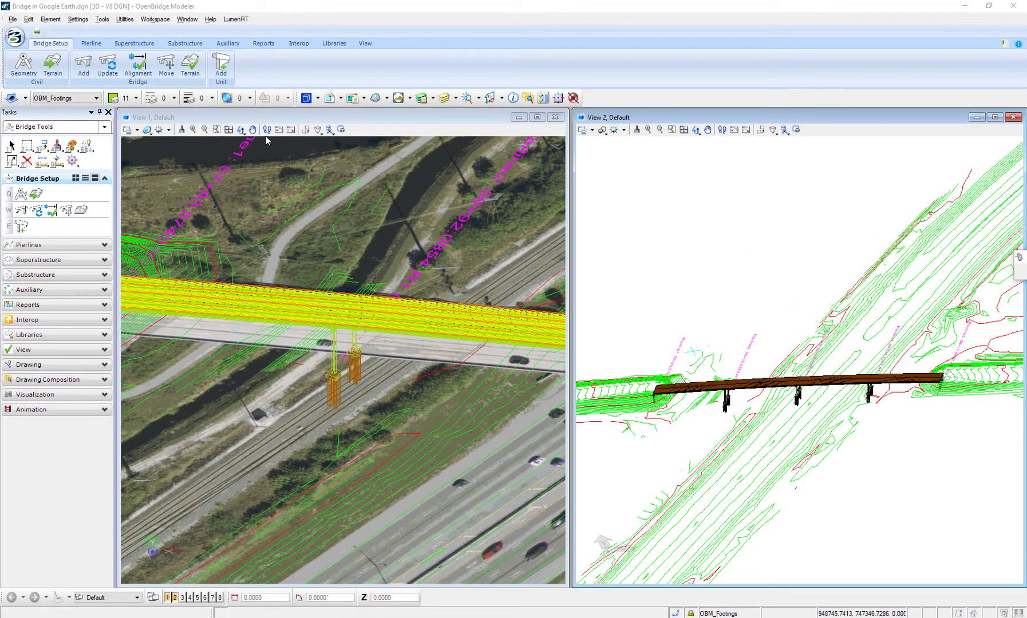
{"action": "scroll", "coordinate": [266, 139], "scroll_direction": "down", "scroll_amount": 5}
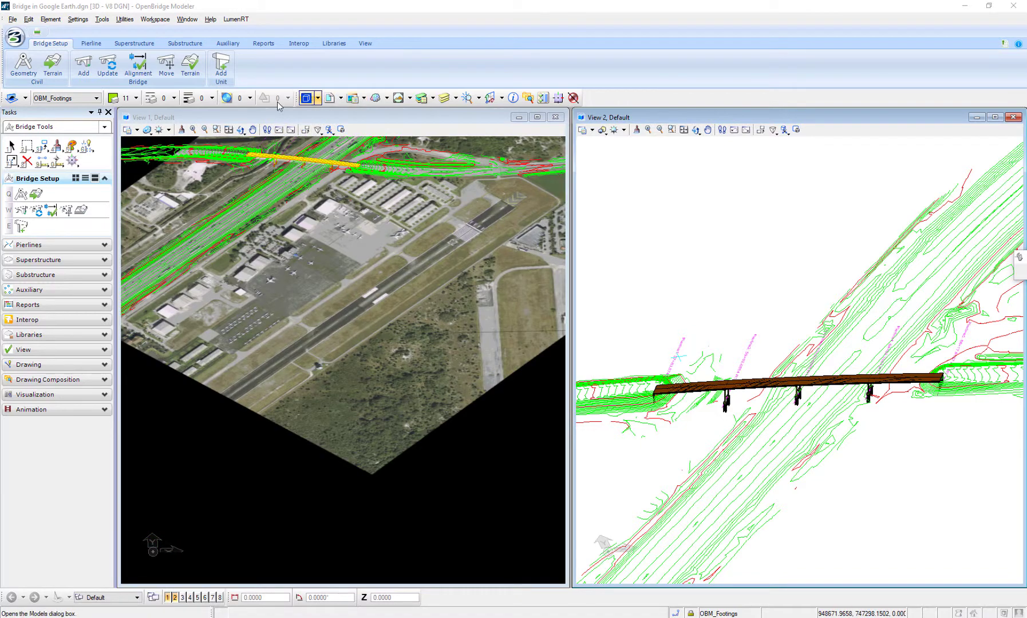
- In Raster Manager, switch off Aerial-1.hmr's View 1 display, then close the manager
{"action": "left_click", "coordinate": [12, 19]}
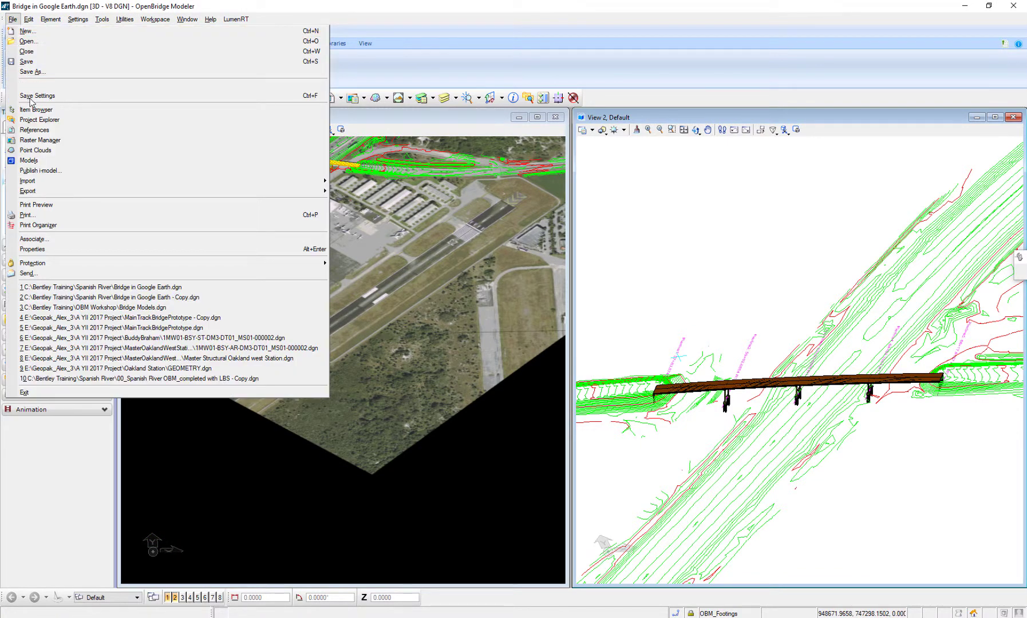
{"action": "left_click", "coordinate": [39, 140]}
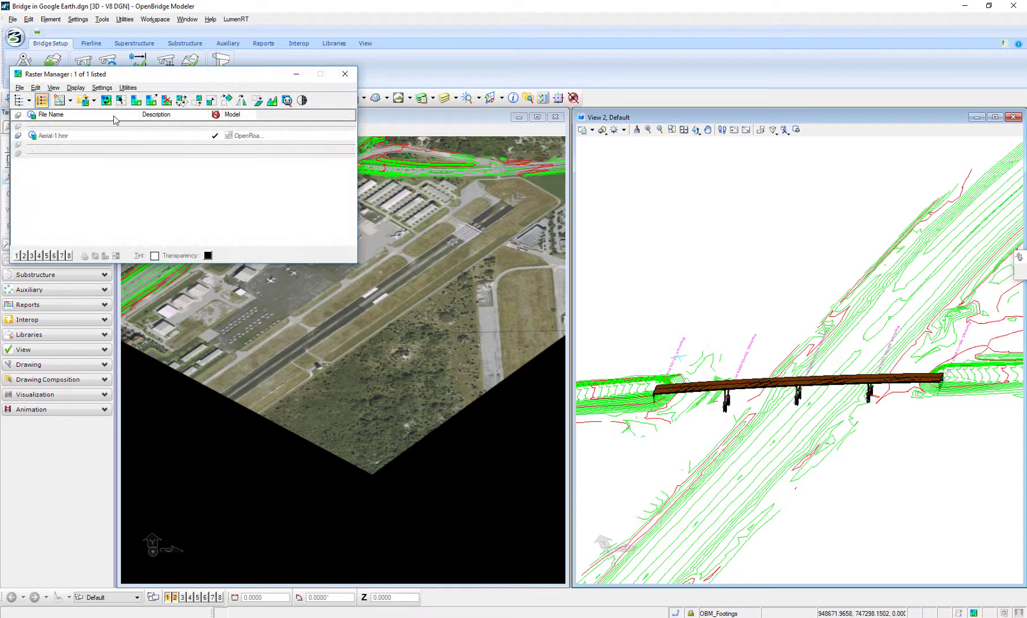
{"action": "left_click_drag", "start_coordinate": [135, 79], "coordinate": [444, 129]}
{"action": "left_click", "coordinate": [375, 189]}
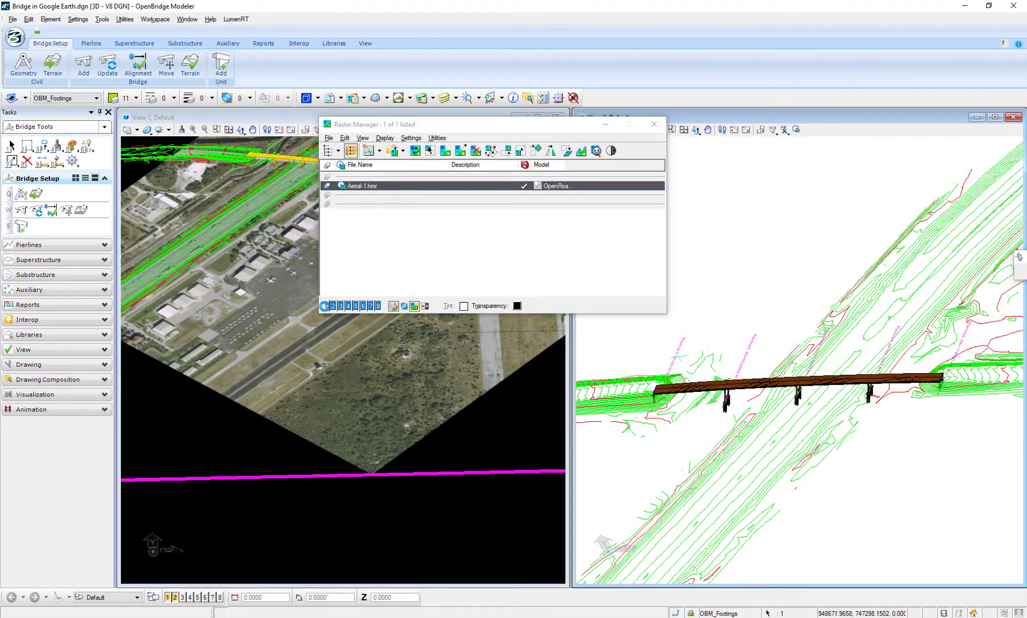
{"action": "left_click", "coordinate": [325, 307]}
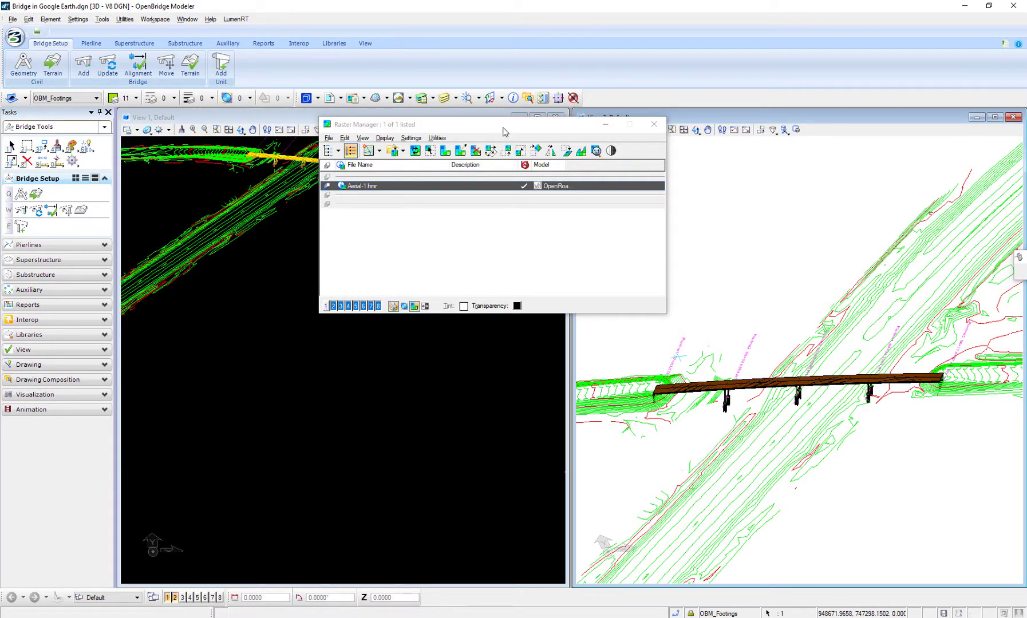
{"action": "left_click_drag", "start_coordinate": [573, 124], "coordinate": [525, 263]}
{"action": "left_click", "coordinate": [607, 264]}
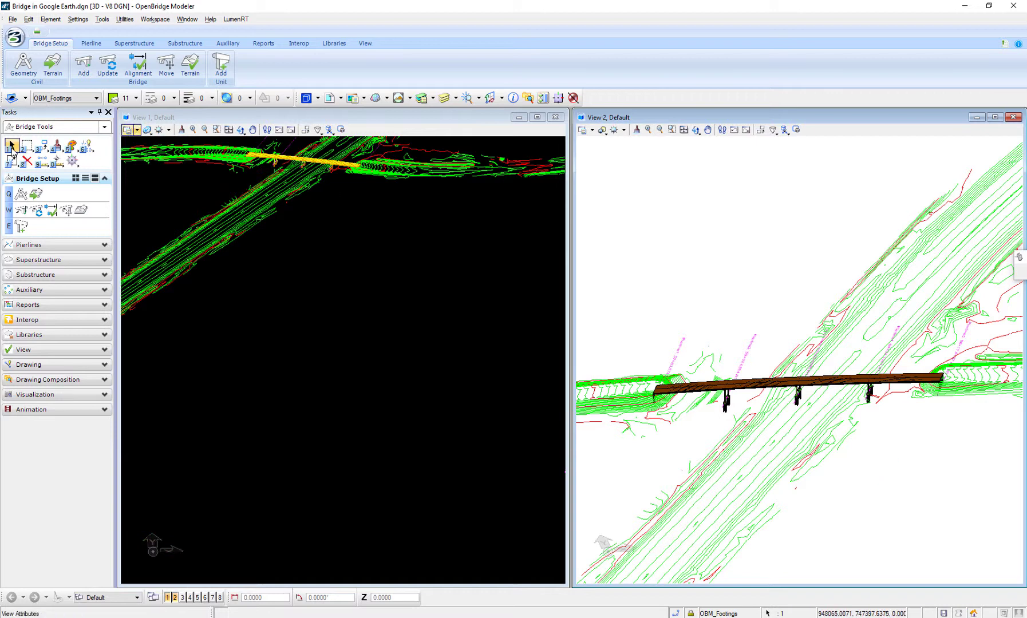
{"action": "left_click", "coordinate": [10, 146]}
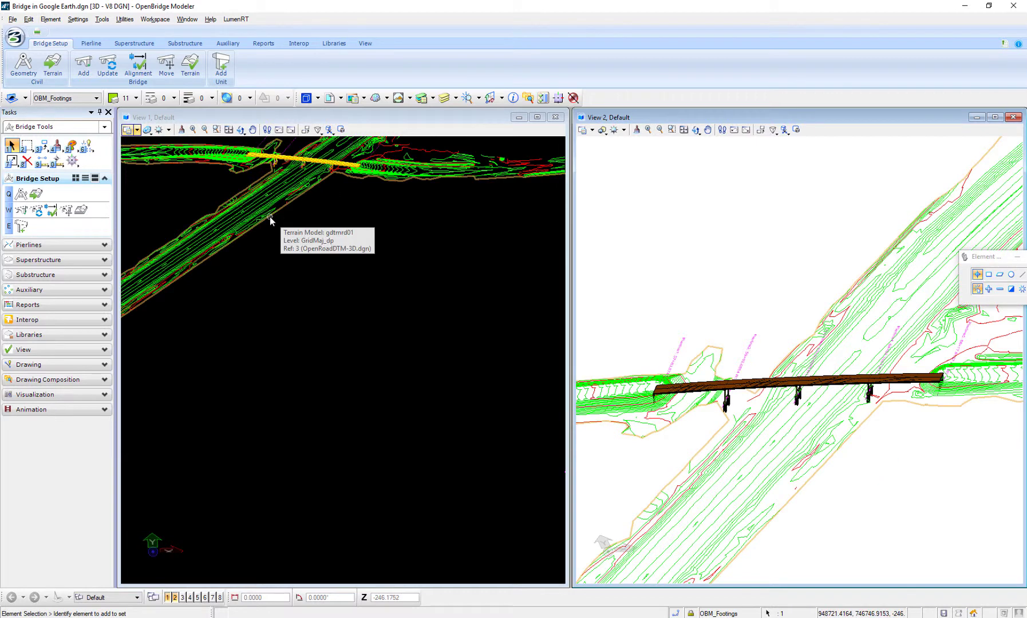
{"action": "left_click", "coordinate": [269, 216]}
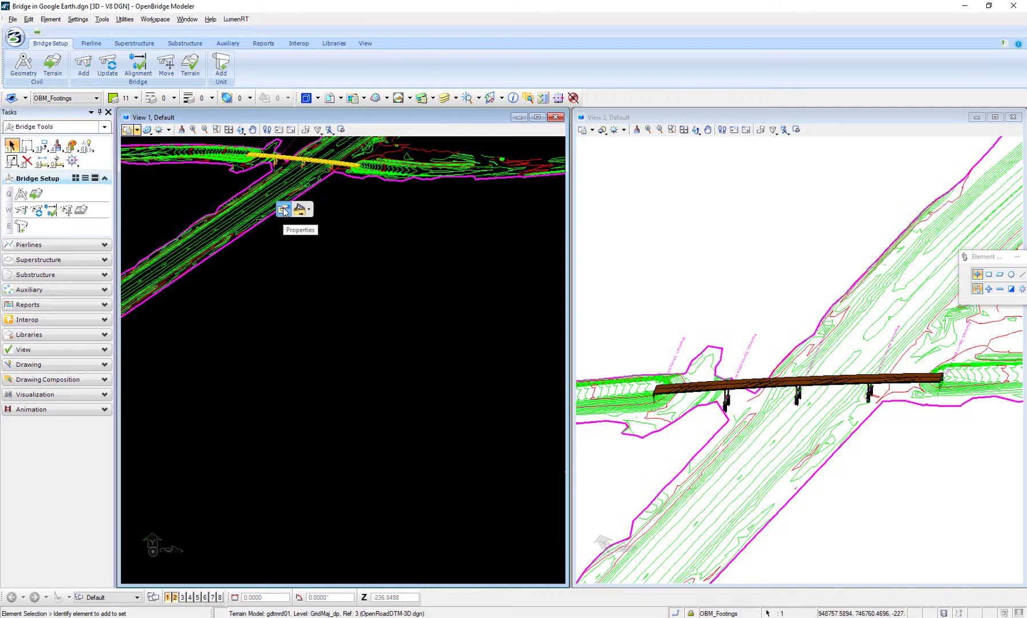
{"action": "mouse_move", "coordinate": [281, 217]}
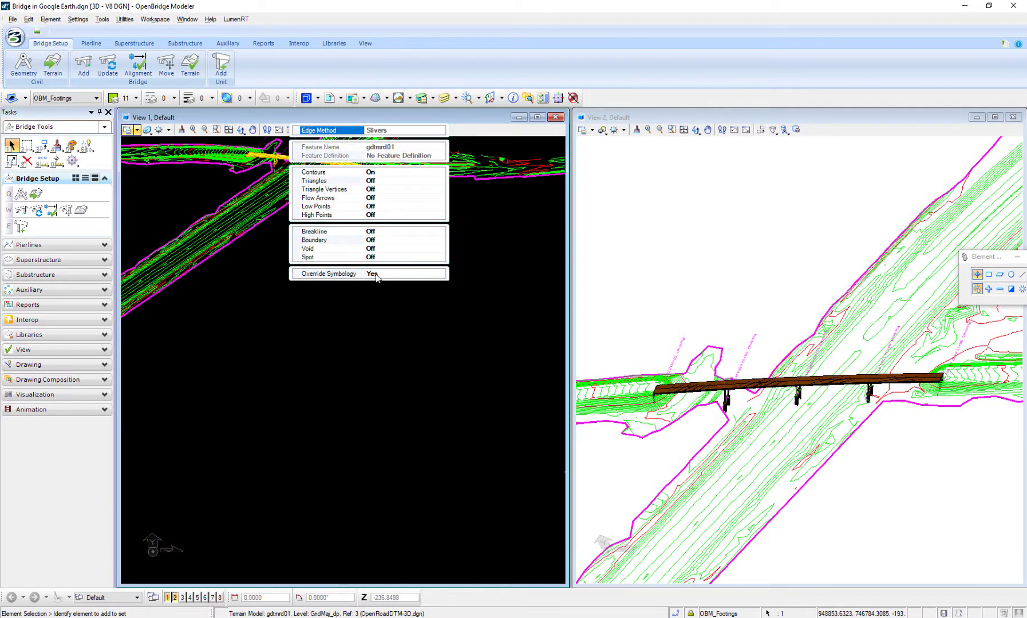
{"action": "left_click", "coordinate": [391, 174]}
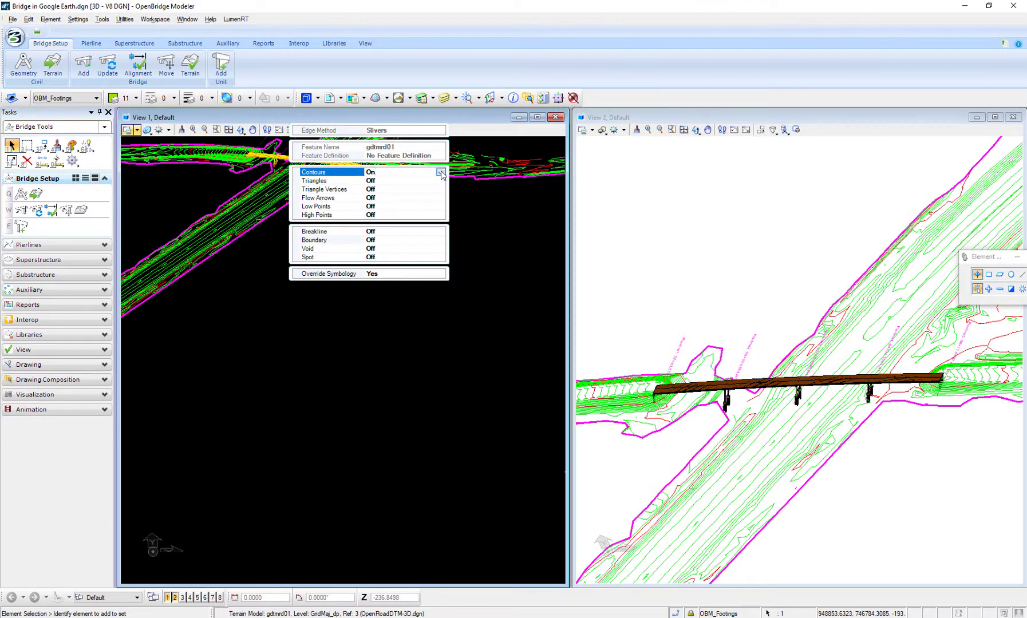
{"action": "left_click", "coordinate": [392, 174]}
{"action": "left_click", "coordinate": [385, 183]}
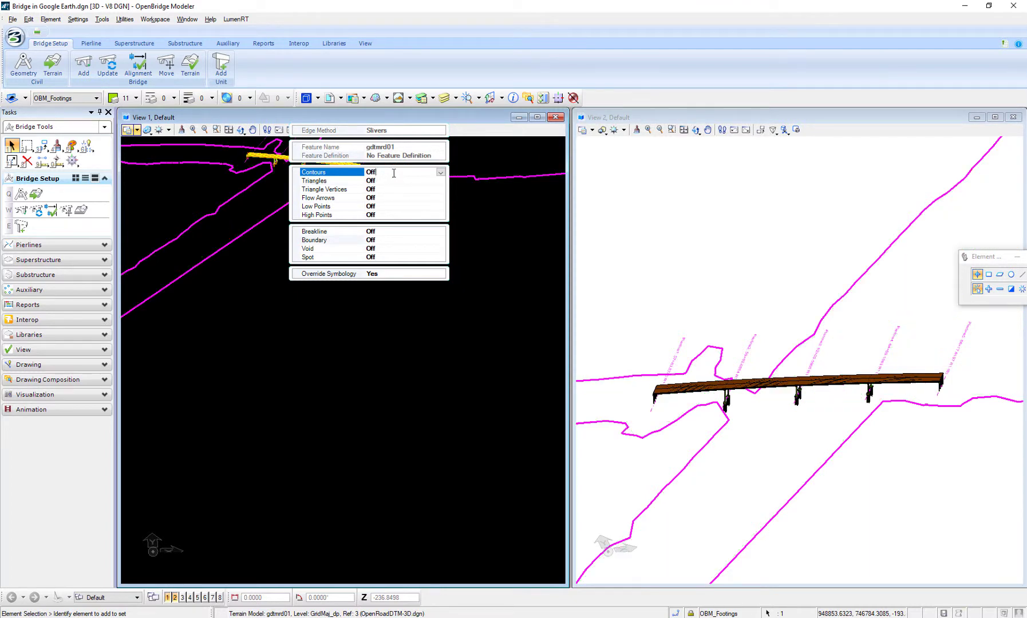
{"action": "left_click", "coordinate": [440, 173]}
{"action": "left_click", "coordinate": [379, 190]}
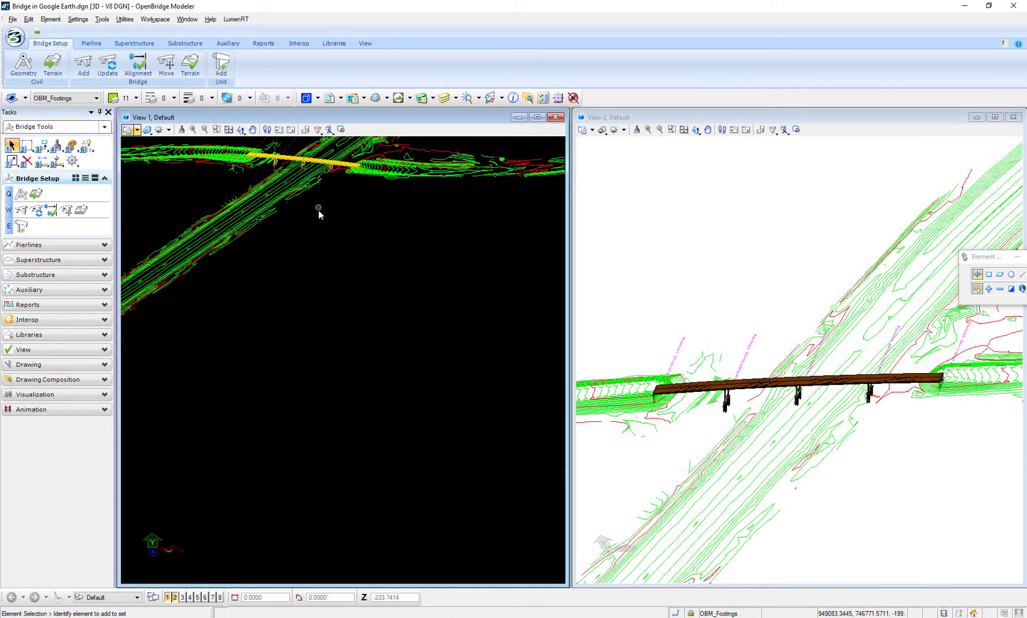
{"action": "scroll", "coordinate": [318, 211], "scroll_direction": "down", "scroll_amount": 2}
{"action": "scroll", "coordinate": [317, 214], "scroll_direction": "down", "scroll_amount": 2}
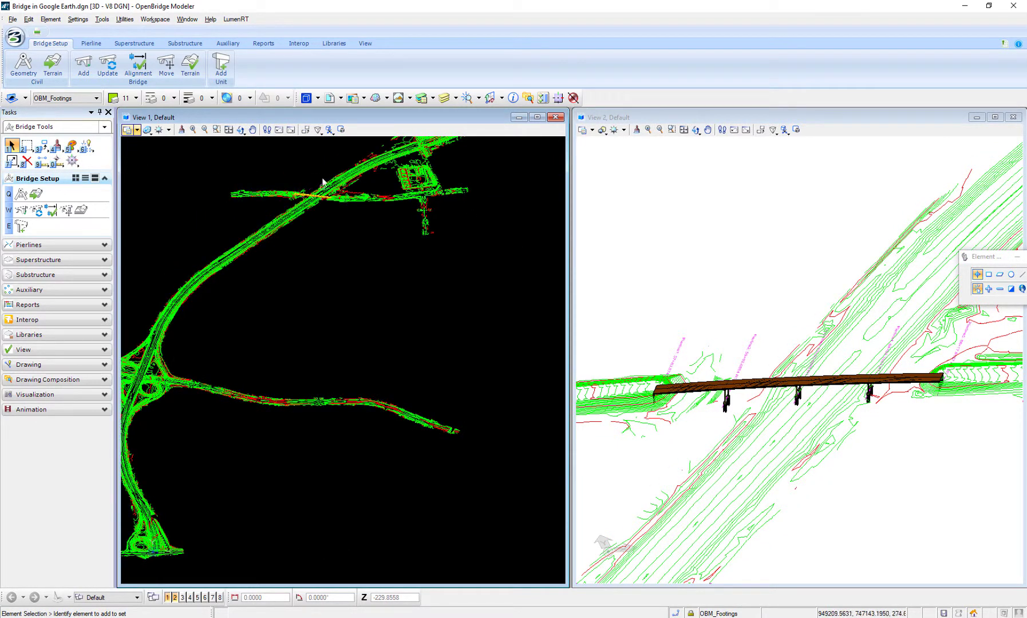
{"action": "scroll", "coordinate": [317, 171], "scroll_direction": "up", "scroll_amount": 4}
{"action": "scroll", "coordinate": [305, 194], "scroll_direction": "up", "scroll_amount": 1}
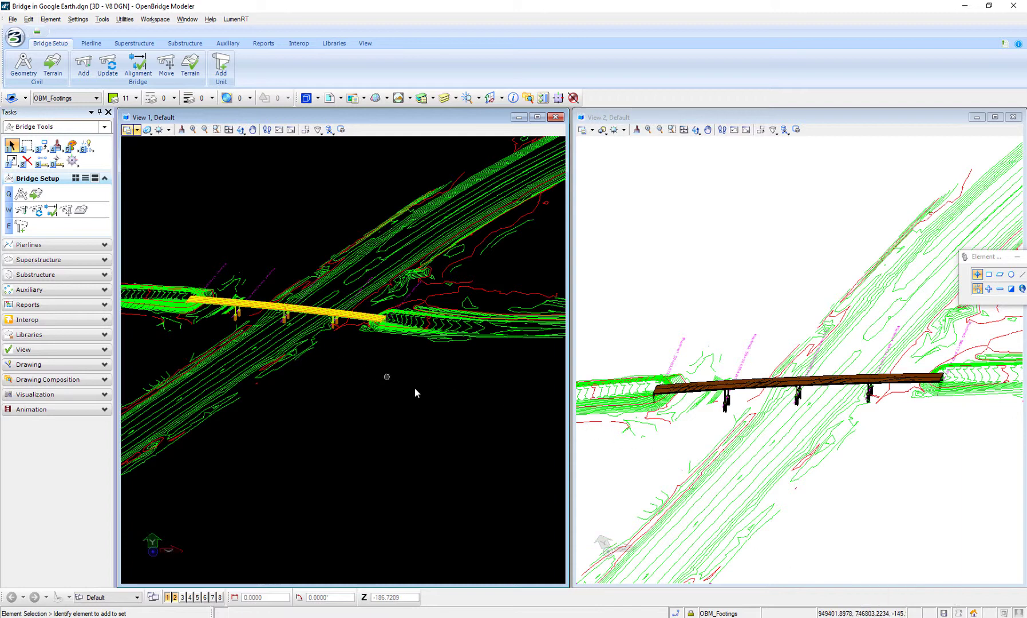
{"action": "scroll", "coordinate": [368, 422], "scroll_direction": "up", "scroll_amount": 2}
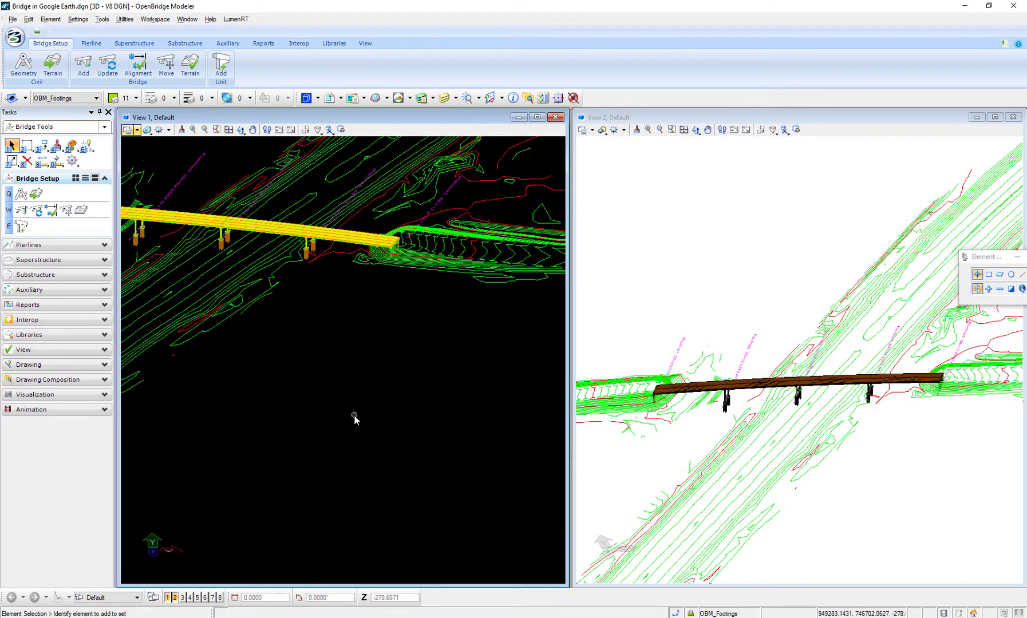
{"action": "scroll", "coordinate": [354, 420], "scroll_direction": "down", "scroll_amount": 2}
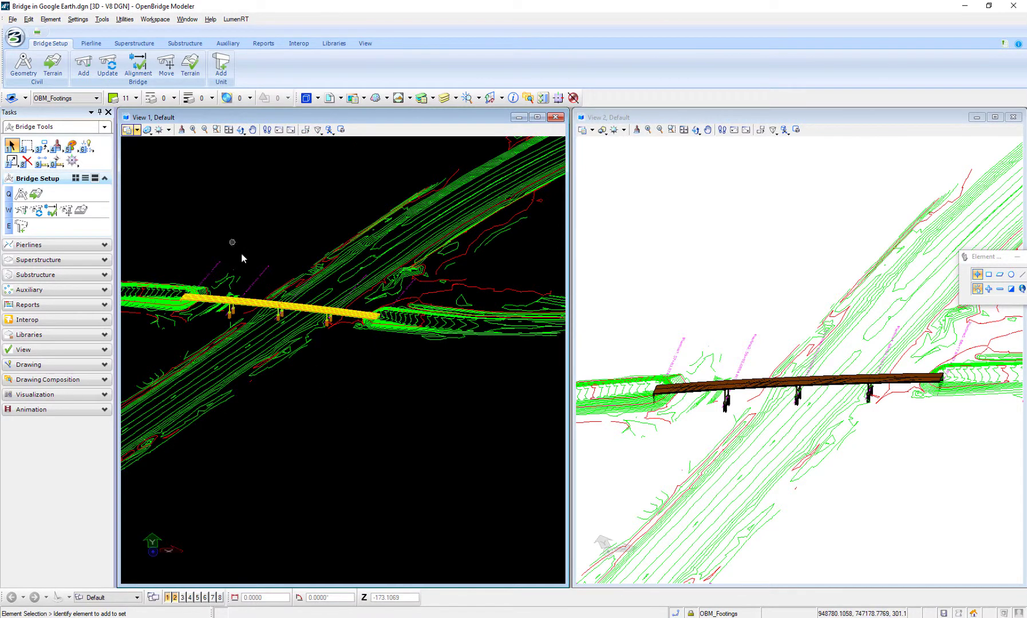
- Float the Geographic toolbox from Tools > Geographic and start Select Geographic Coordinate System
{"action": "left_click", "coordinate": [102, 20]}
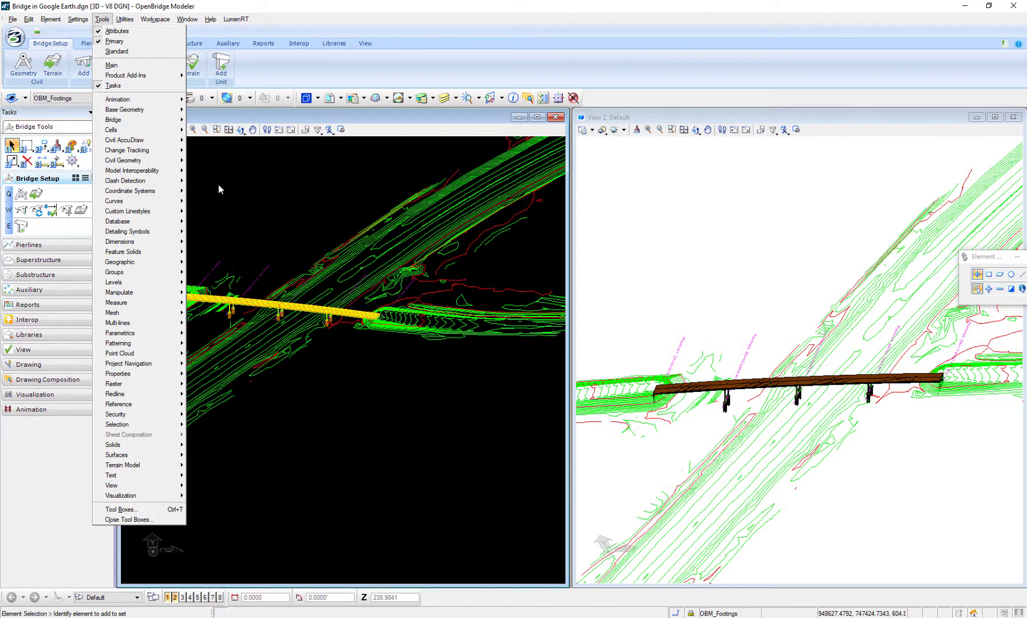
{"action": "mouse_move", "coordinate": [124, 264]}
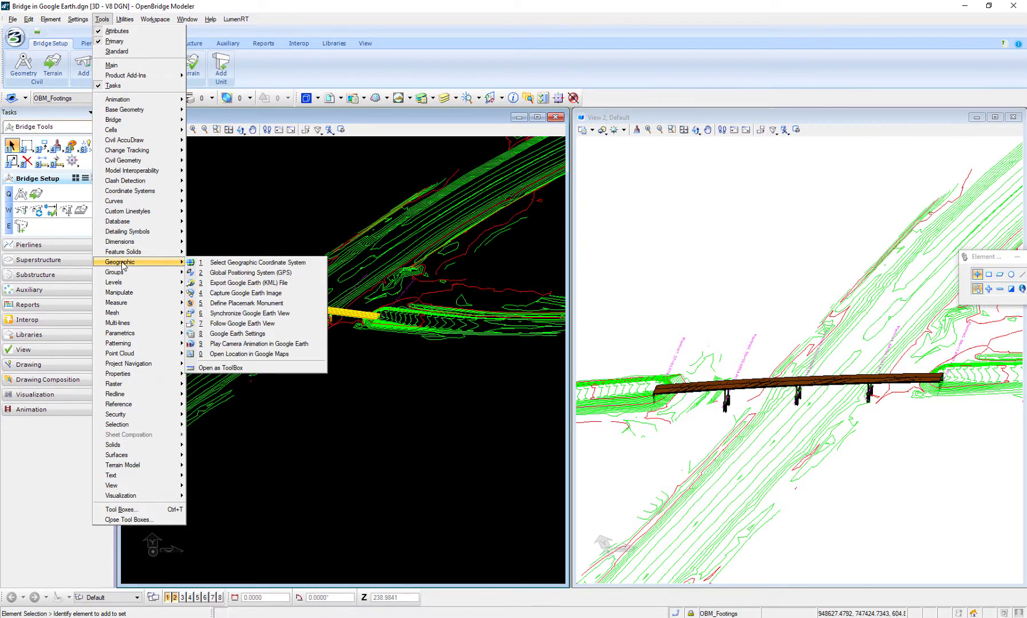
{"action": "left_click", "coordinate": [223, 368]}
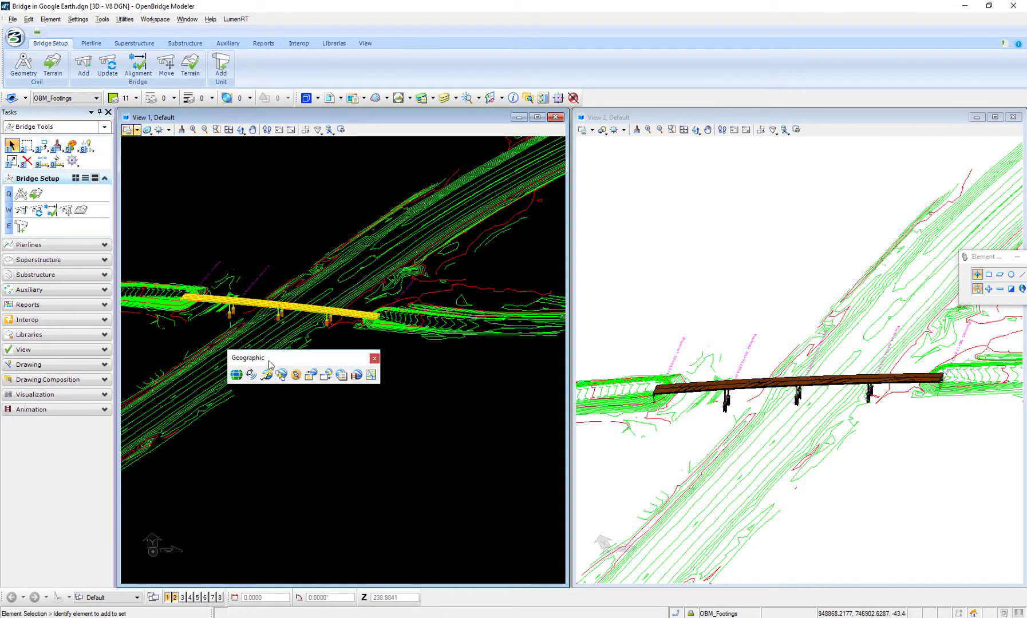
{"action": "left_click_drag", "start_coordinate": [269, 352], "coordinate": [236, 174]}
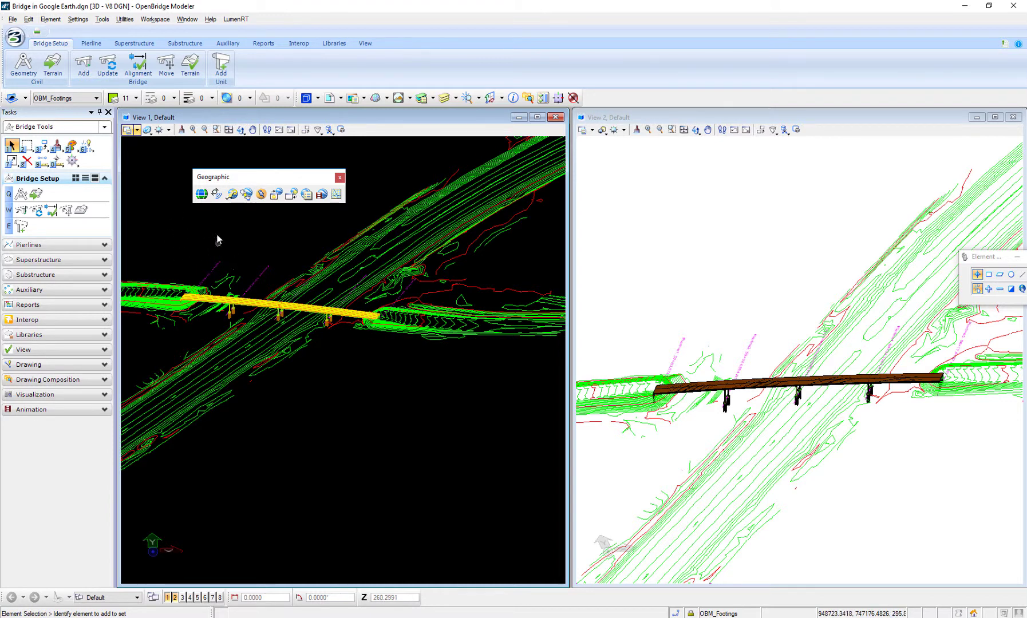
{"action": "left_click", "coordinate": [202, 194]}
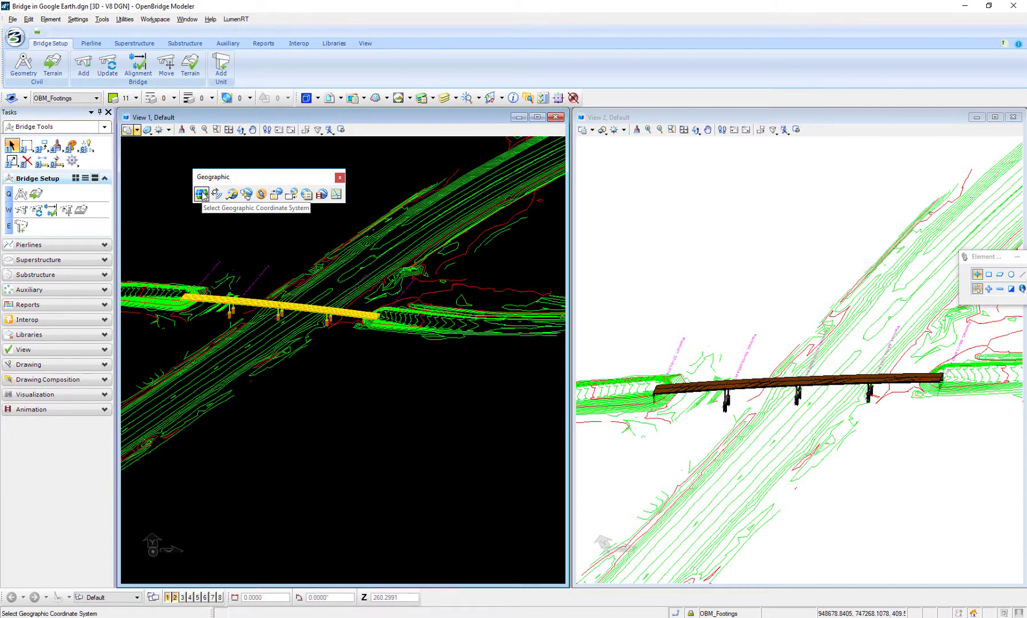
- Start Select Geographic Coordinate System and choose From Library
{"action": "left_click", "coordinate": [201, 194]}
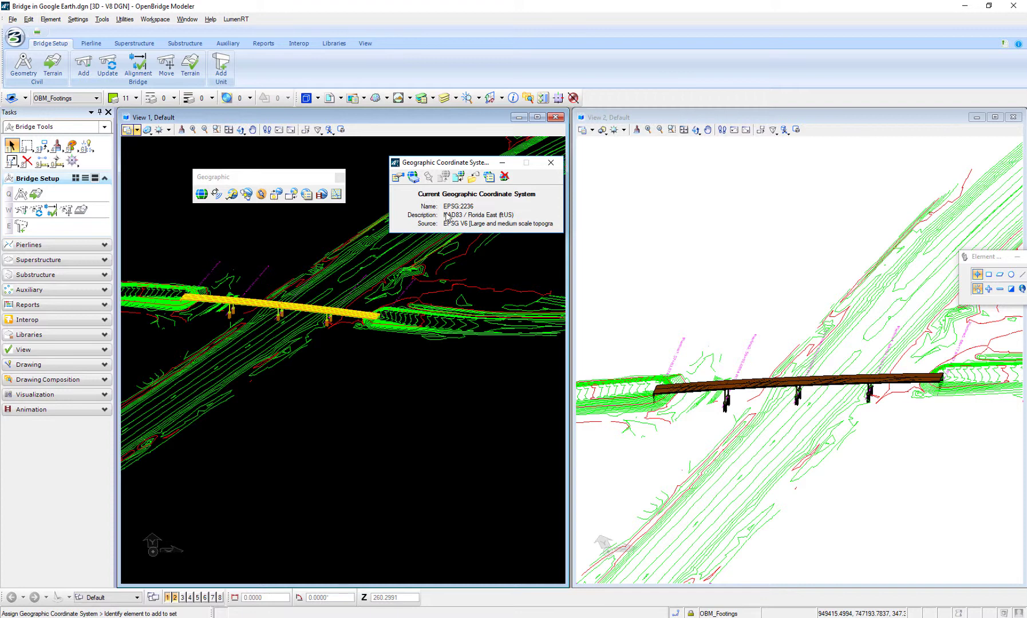
{"action": "left_click", "coordinate": [413, 178]}
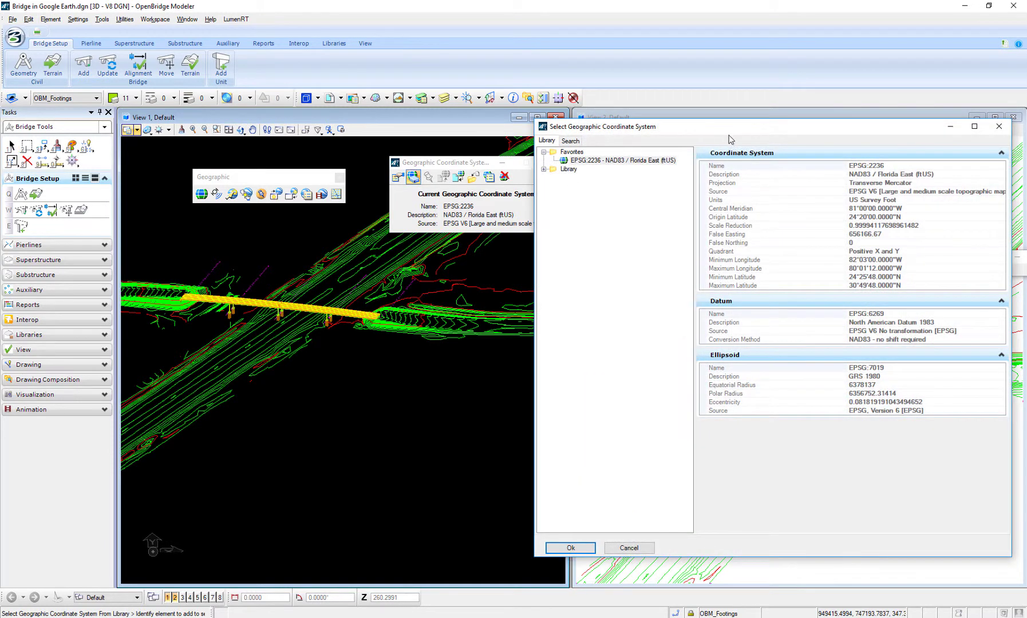
- Expand Library > Projected > North America > United States of America > Florida and widen the list
{"action": "left_click_drag", "start_coordinate": [729, 136], "coordinate": [496, 100]}
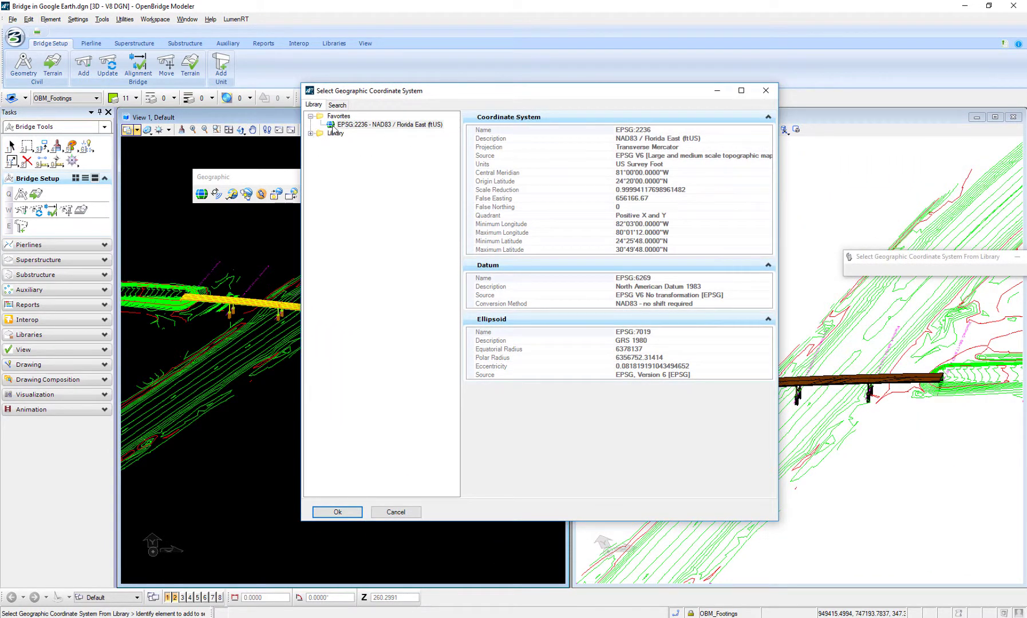
{"action": "left_click", "coordinate": [310, 134]}
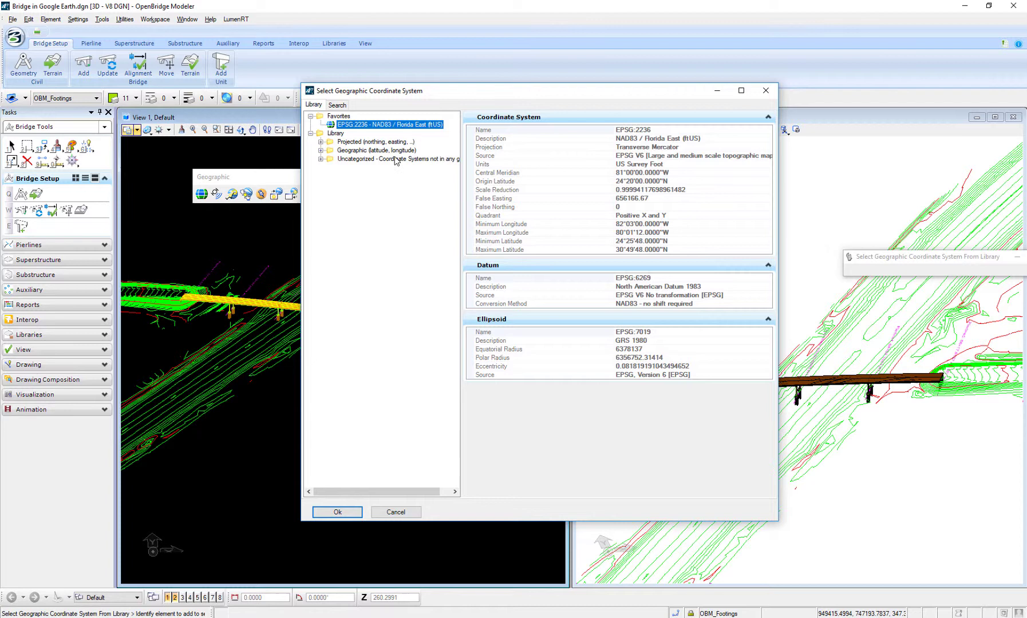
{"action": "left_click", "coordinate": [321, 142]}
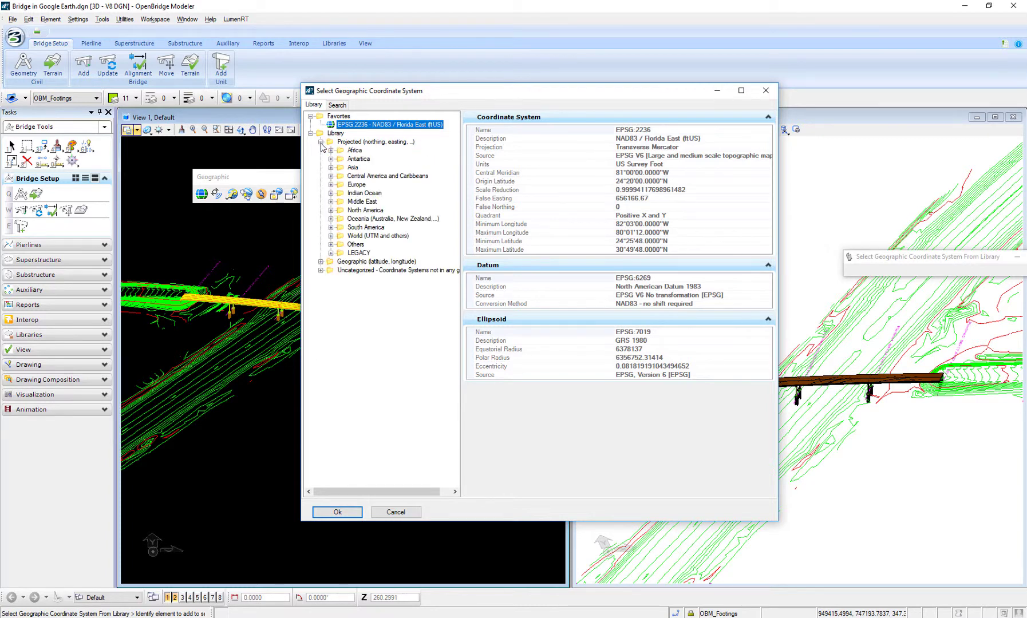
{"action": "left_click", "coordinate": [331, 210]}
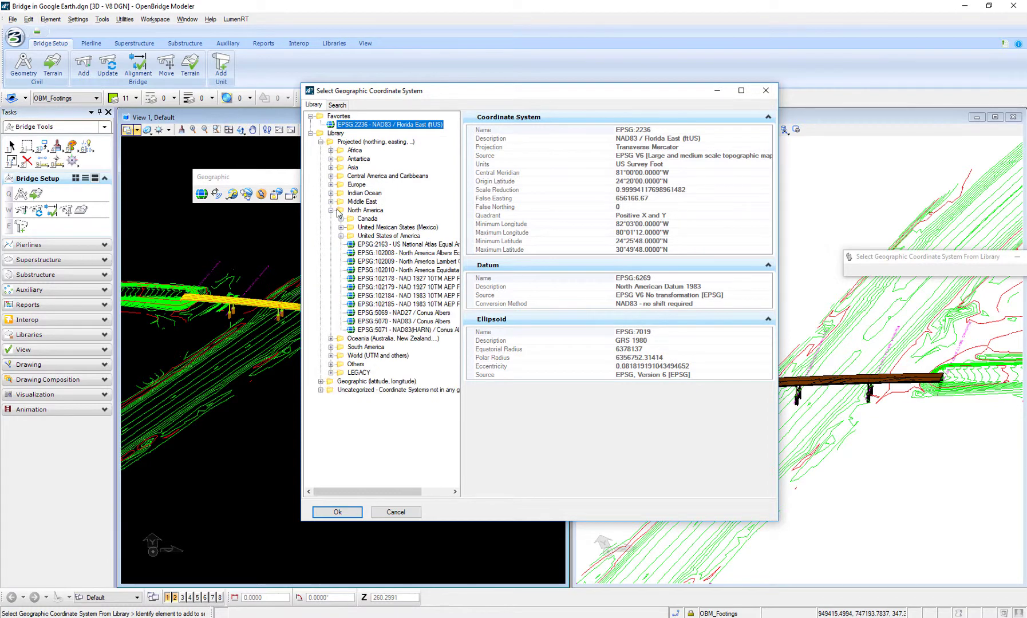
{"action": "left_click", "coordinate": [342, 241]}
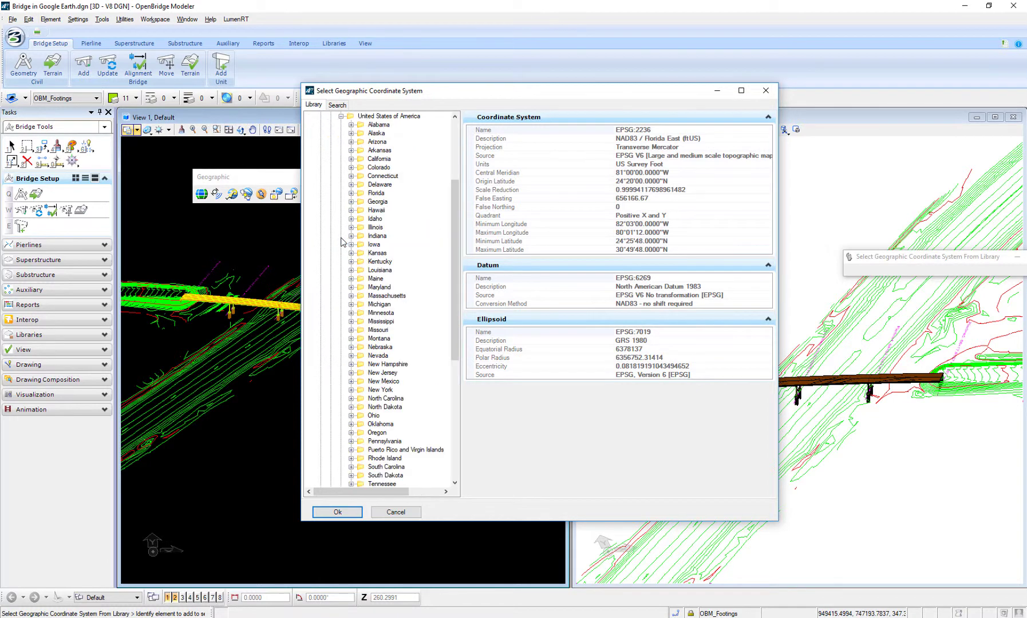
{"action": "left_click", "coordinate": [351, 193]}
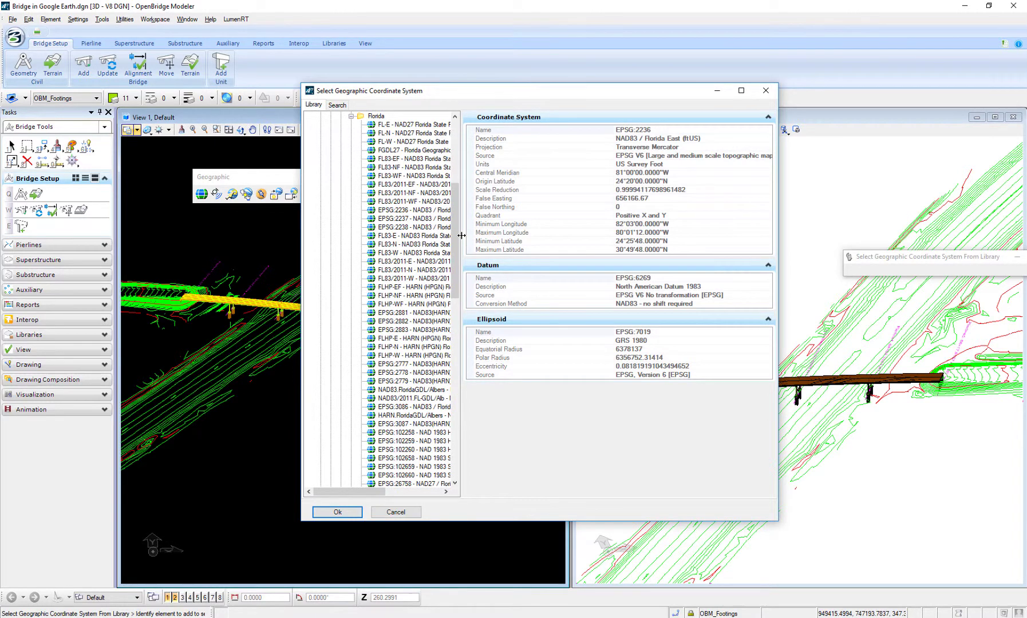
{"action": "left_click_drag", "start_coordinate": [462, 236], "coordinate": [539, 237]}
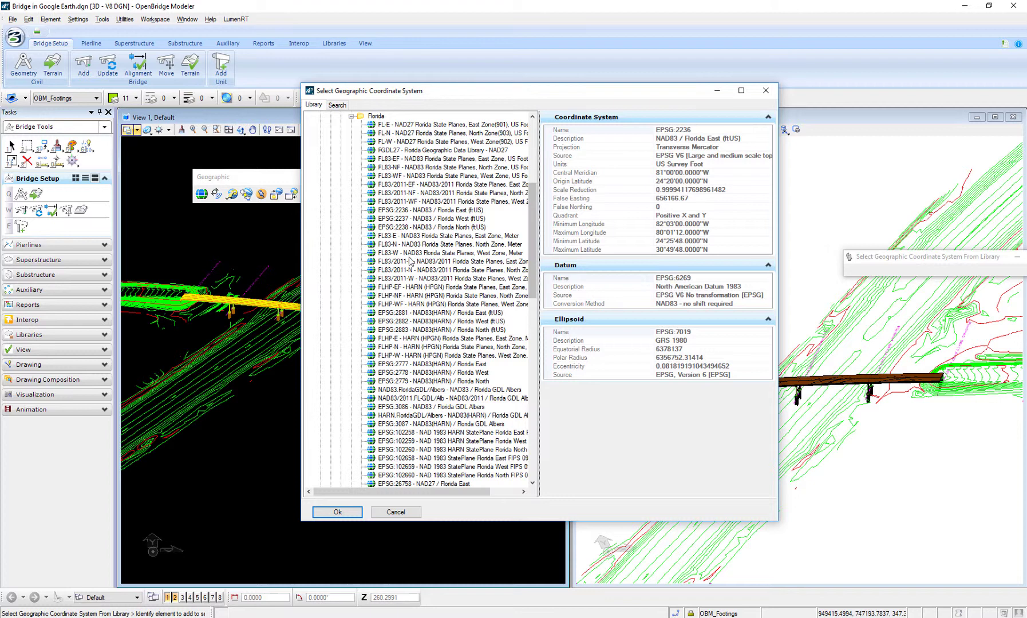
- Select EPSG:2236 NAD83 / Florida East (ftUS), then pick its entry under Favorites
{"action": "scroll", "coordinate": [535, 262], "scroll_direction": "down", "scroll_amount": 1}
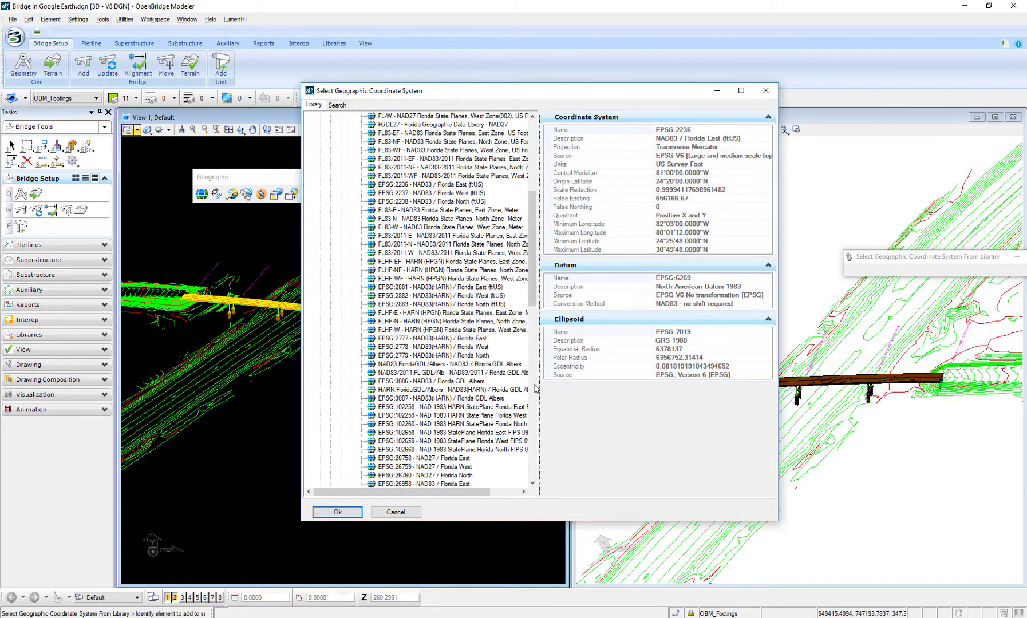
{"action": "left_click_drag", "start_coordinate": [534, 295], "coordinate": [519, 314]}
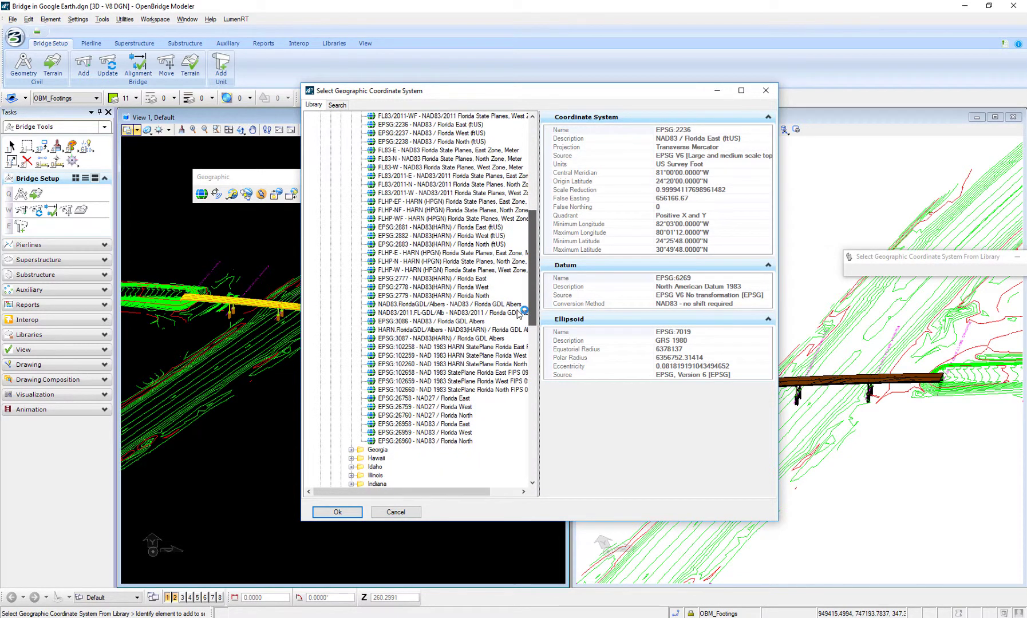
{"action": "left_click_drag", "start_coordinate": [520, 314], "coordinate": [528, 250]}
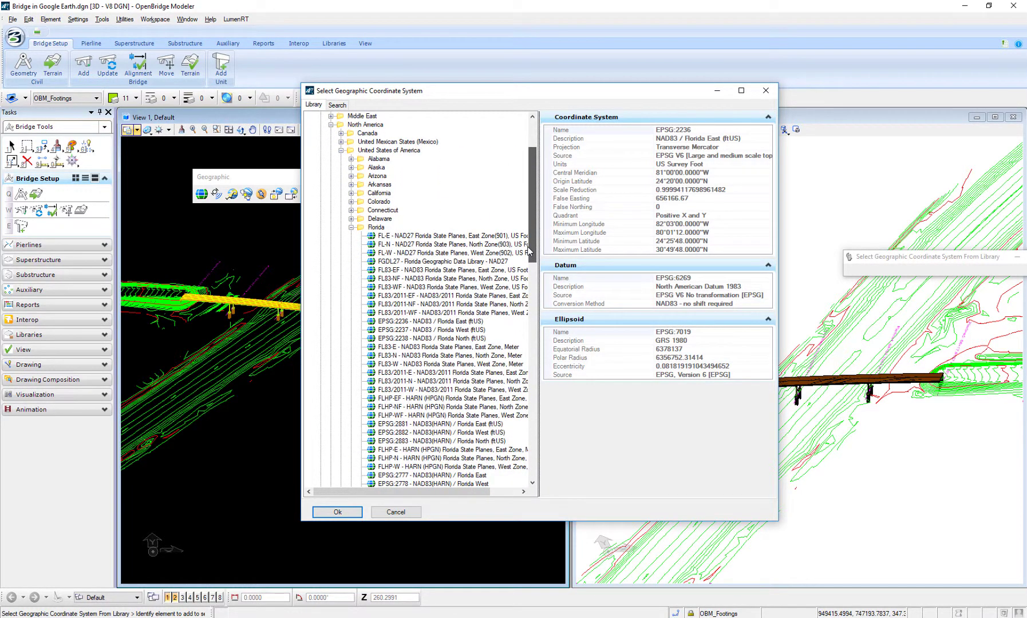
{"action": "left_click", "coordinate": [401, 321]}
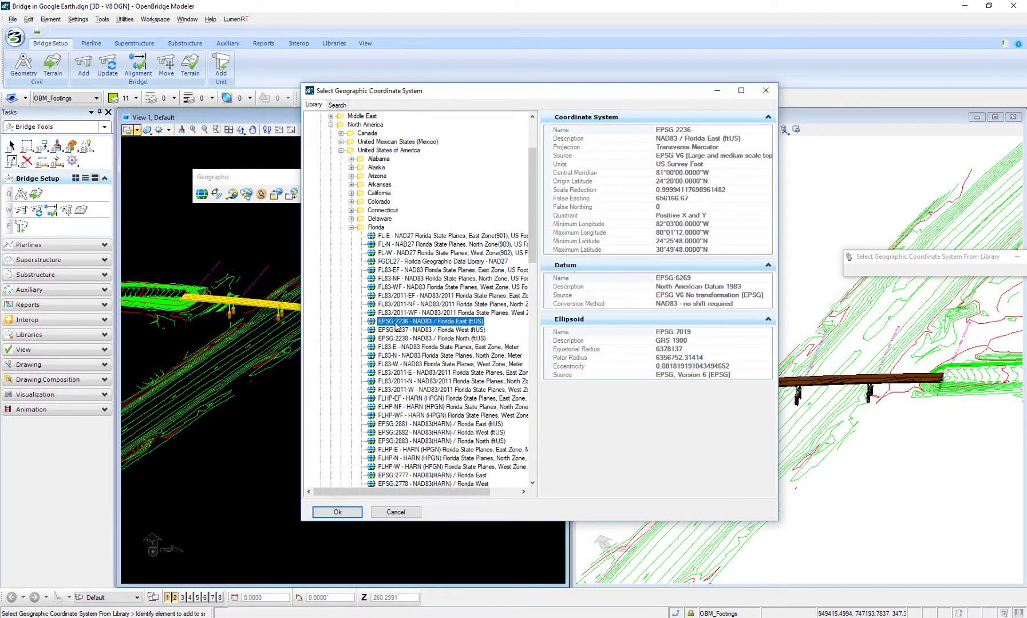
{"action": "right_click", "coordinate": [426, 325]}
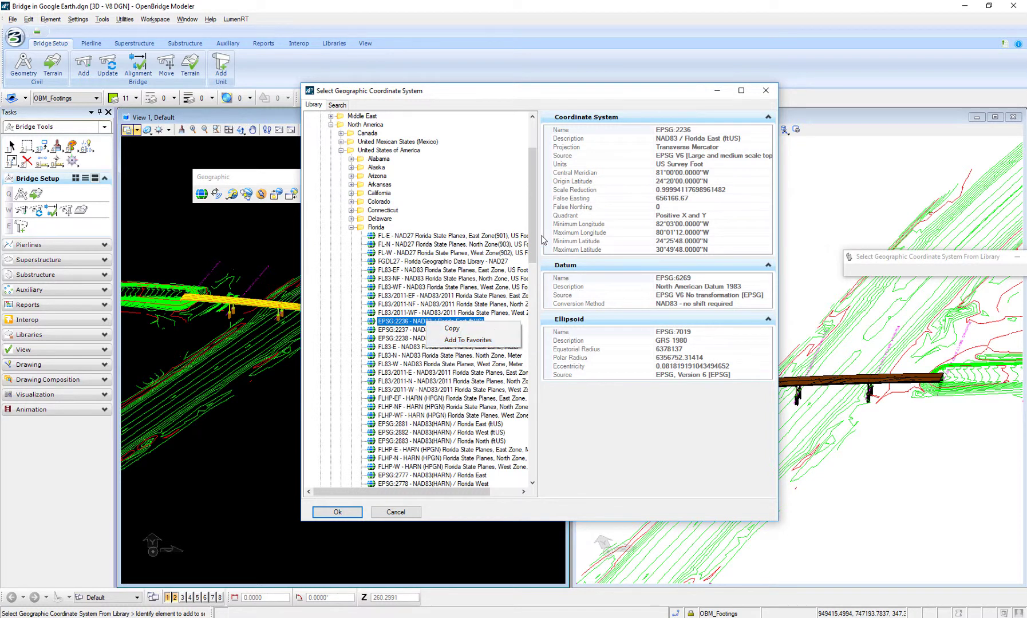
{"action": "left_click", "coordinate": [532, 305]}
{"action": "left_click", "coordinate": [533, 305]}
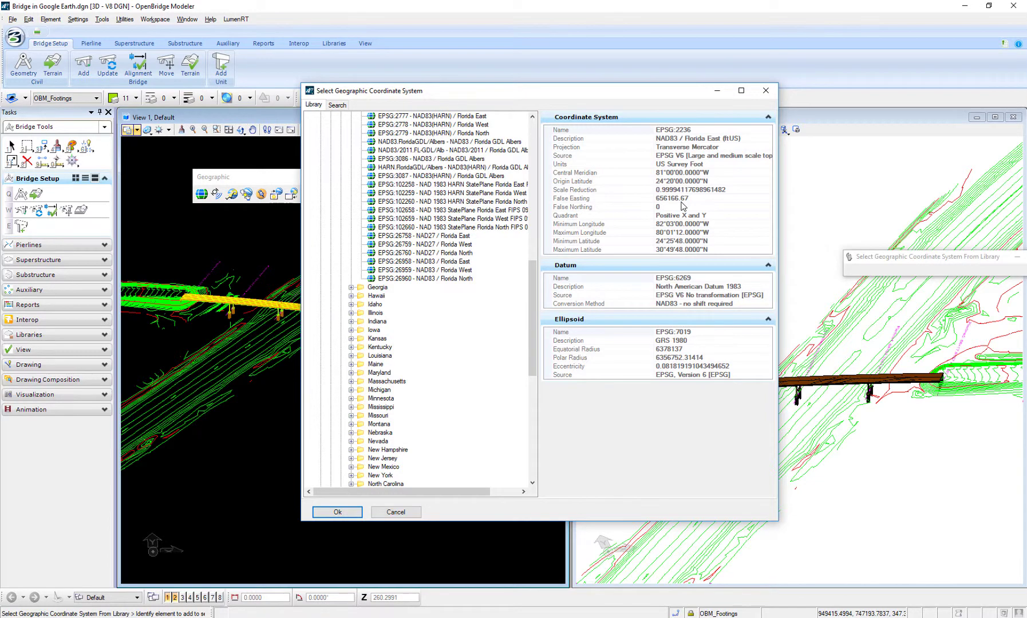
{"action": "left_click_drag", "start_coordinate": [534, 288], "coordinate": [538, 133]}
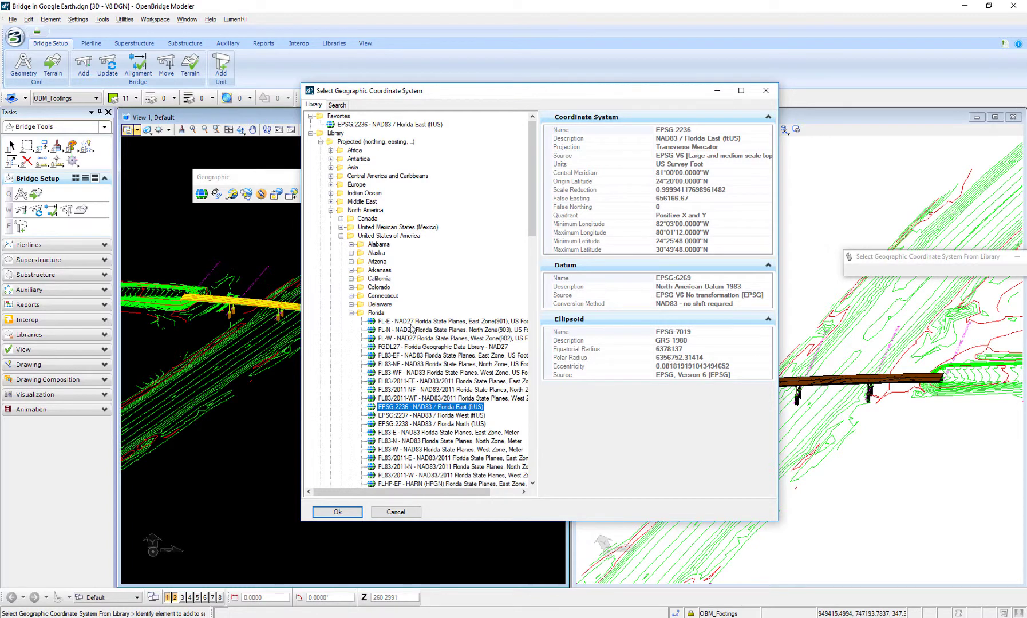
{"action": "left_click", "coordinate": [374, 125]}
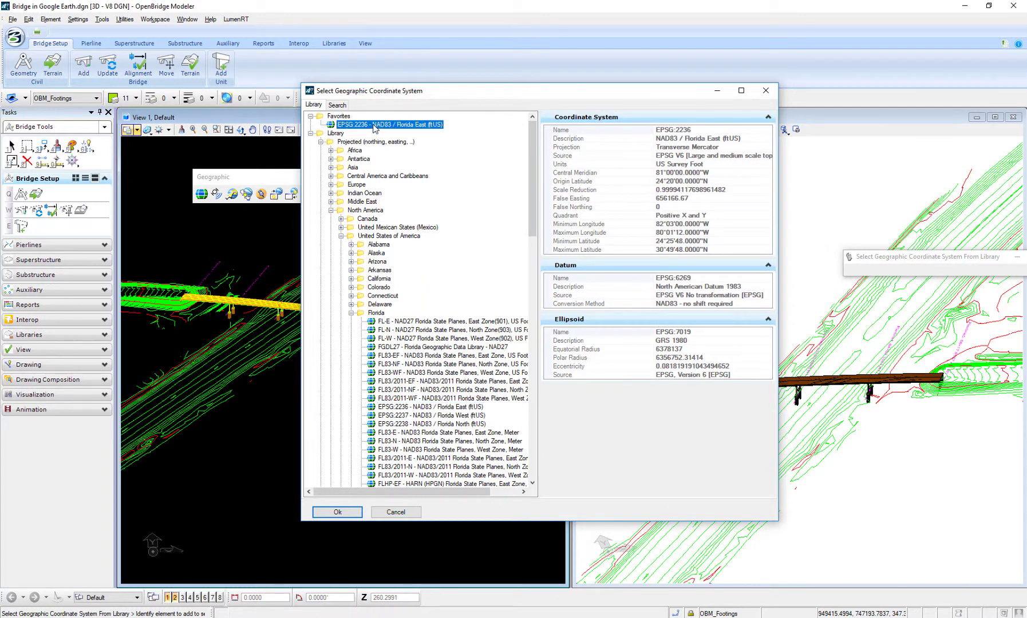
- Assign the EPSG:2236 favorite as the model's coordinate system, then open Auxiliary Coordinates
{"action": "double_click", "coordinate": [374, 125]}
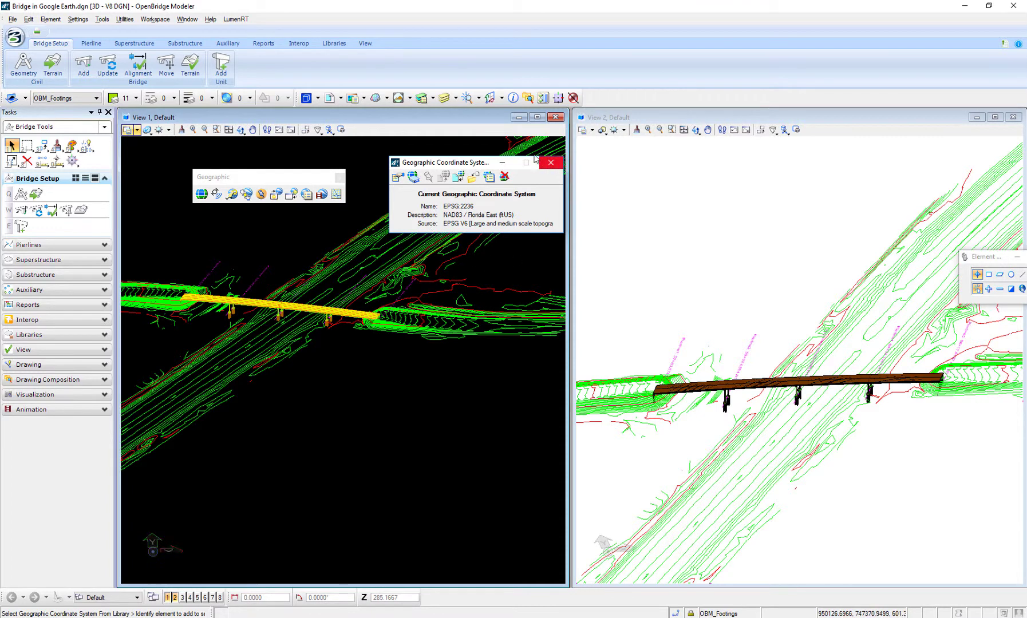
{"action": "left_click", "coordinate": [489, 99]}
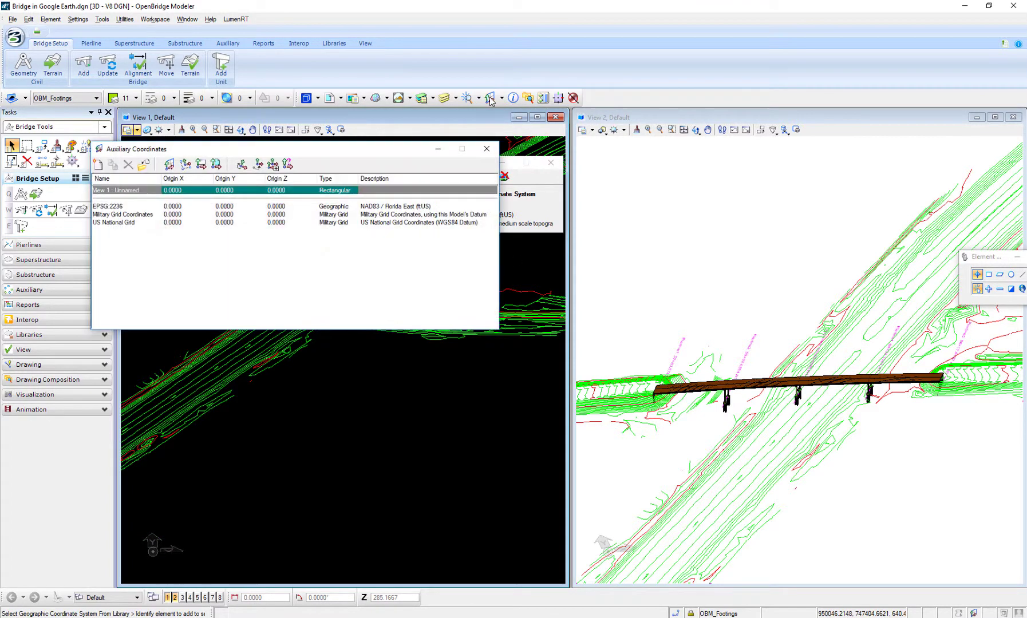
- Make View 1 use EPSG:2236 auxiliary coordinates with the readout on ACS Position, then close
{"action": "double_click", "coordinate": [122, 207]}
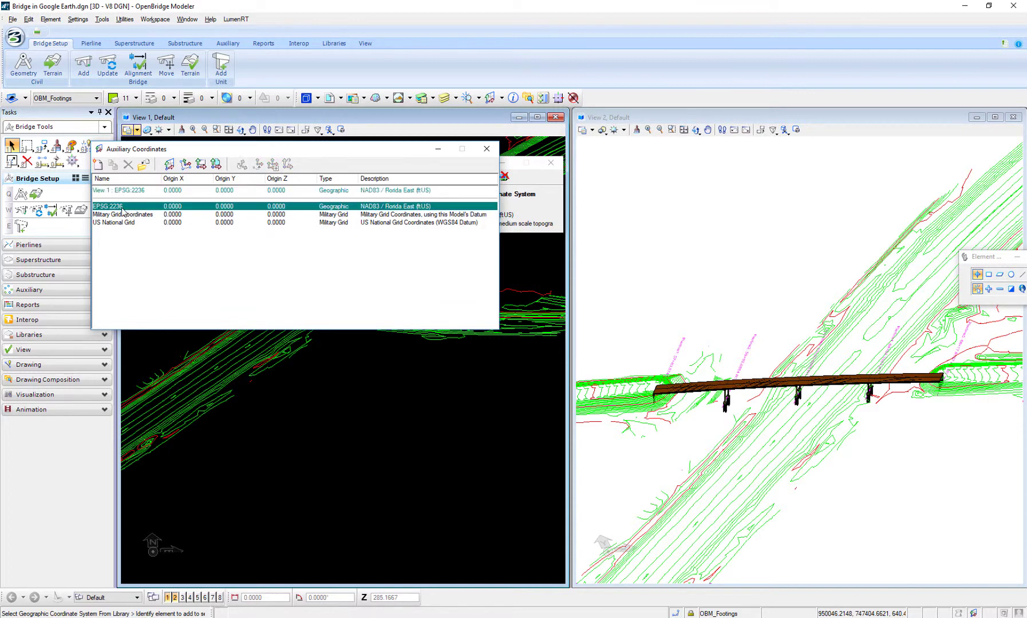
{"action": "right_click", "coordinate": [840, 614]}
{"action": "left_click", "coordinate": [840, 614]}
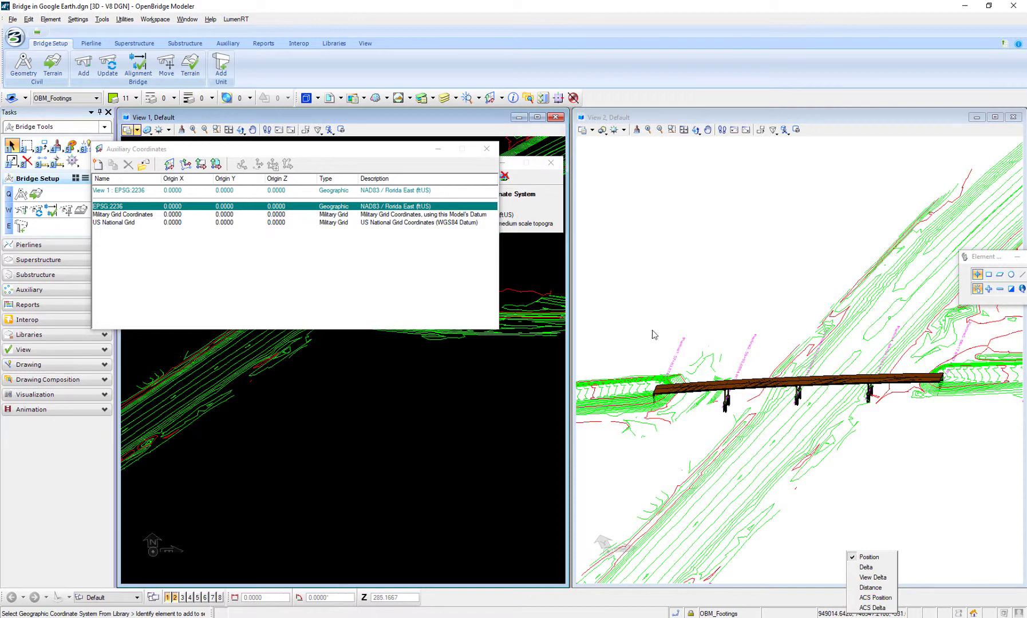
{"action": "left_click", "coordinate": [861, 598]}
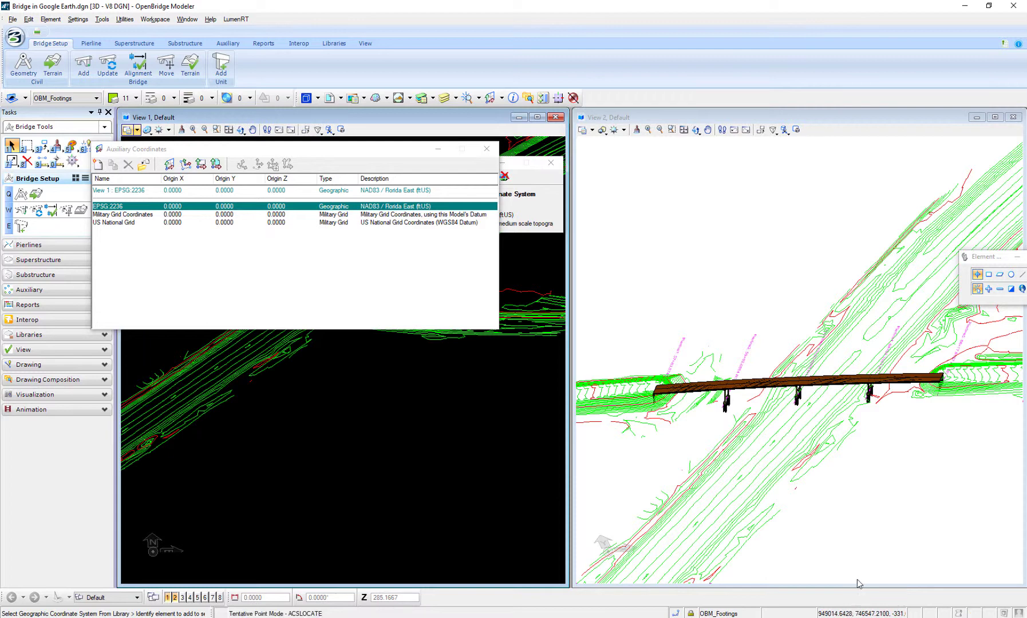
{"action": "left_click", "coordinate": [473, 443]}
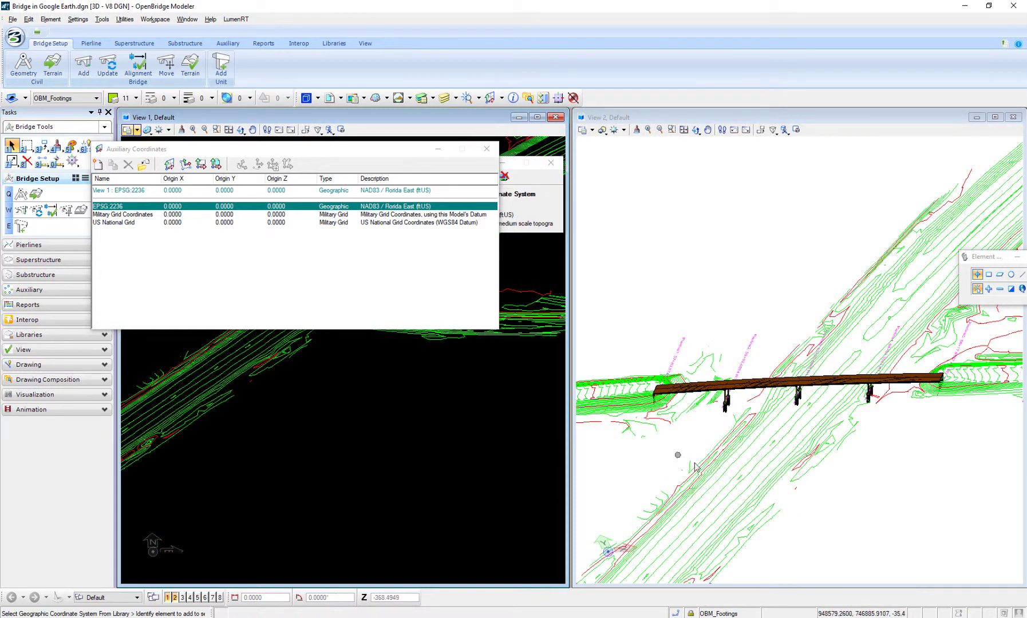
{"action": "left_click", "coordinate": [851, 614]}
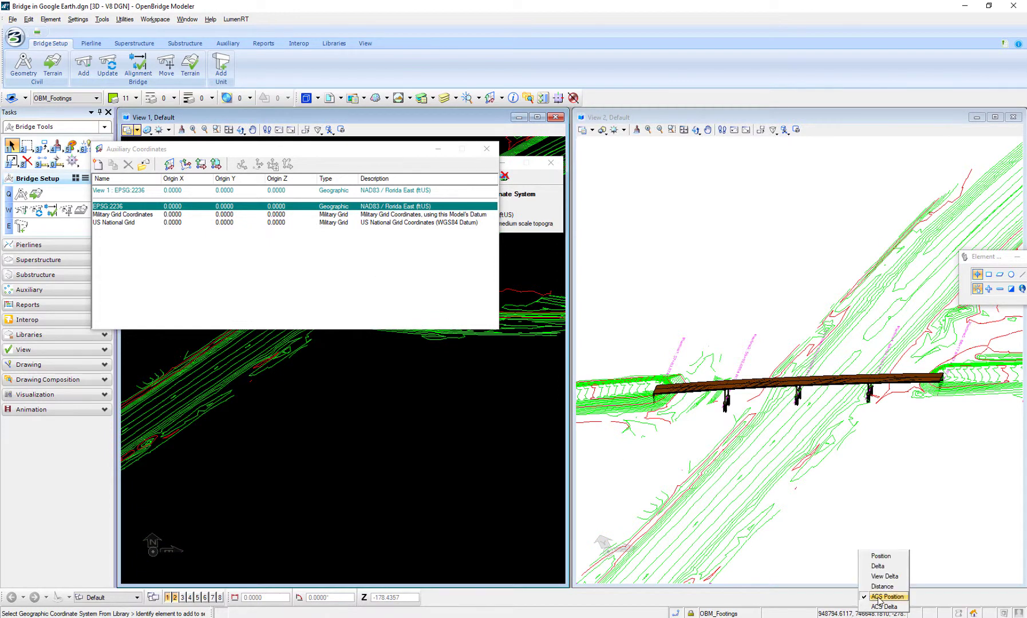
{"action": "left_click", "coordinate": [881, 597]}
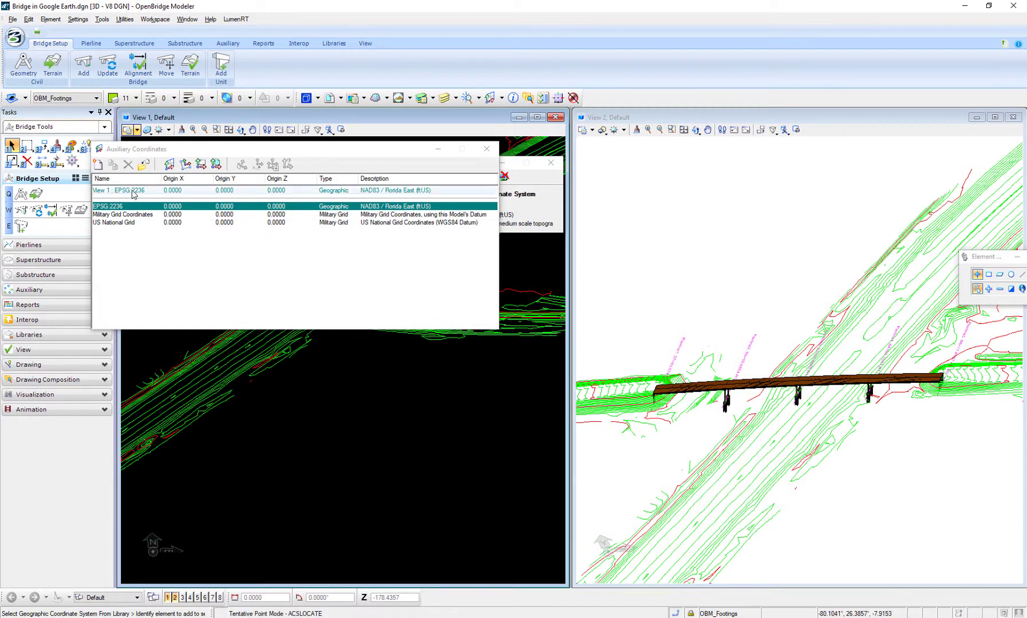
{"action": "left_click", "coordinate": [133, 193]}
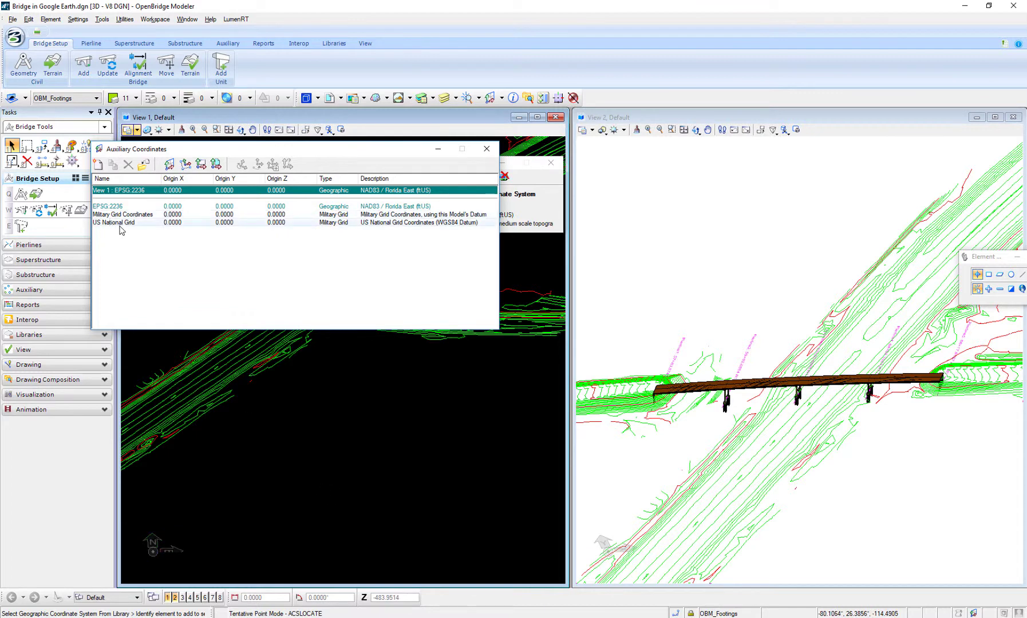
{"action": "left_click", "coordinate": [486, 150]}
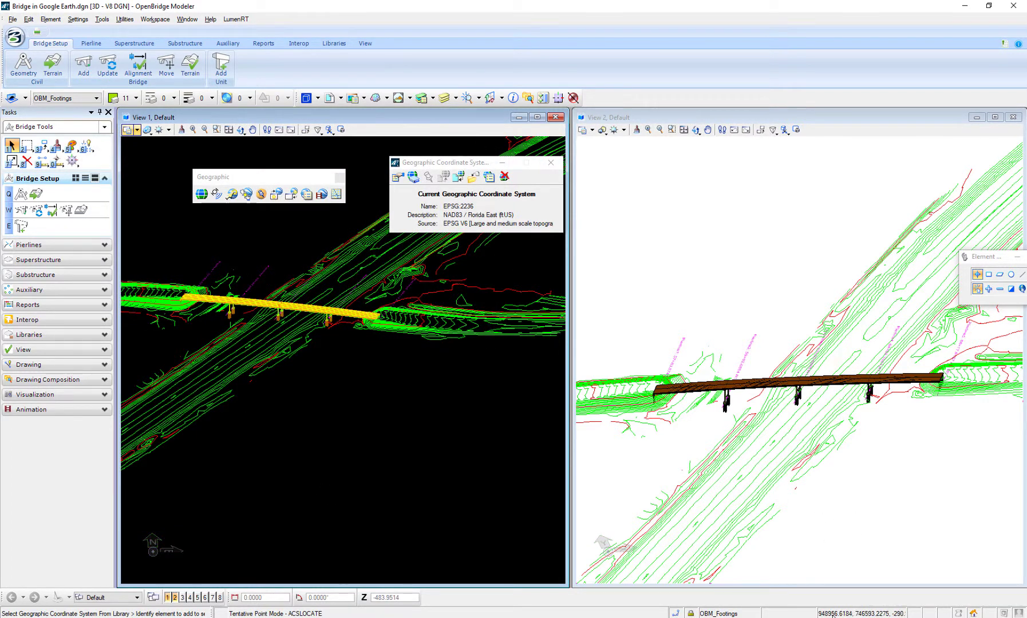
- Set the status-bar coordinate readout to Position
{"action": "left_click", "coordinate": [833, 615]}
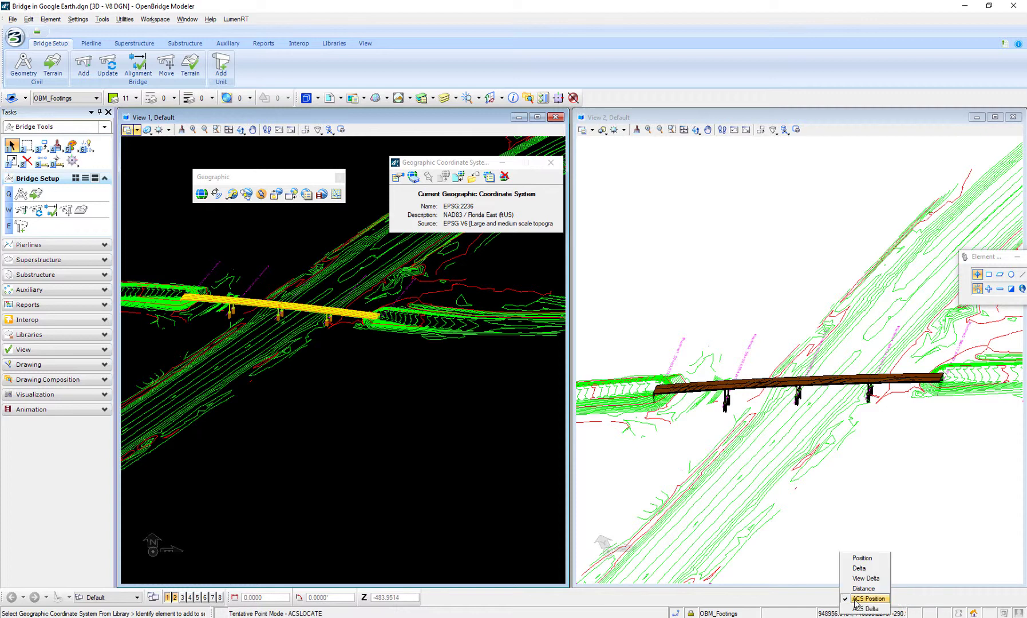
{"action": "left_click", "coordinate": [862, 558]}
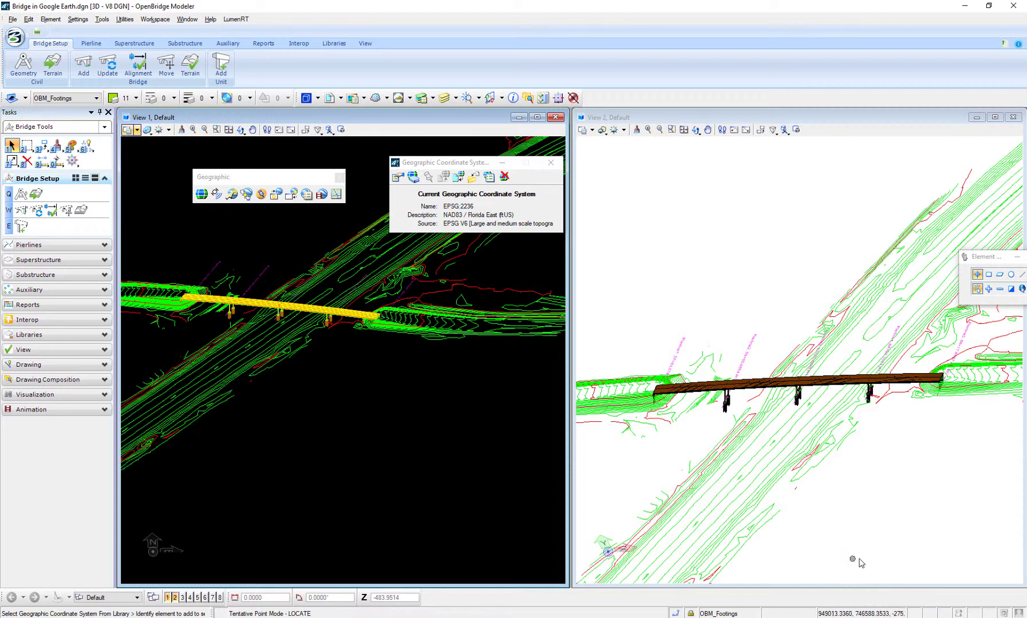
- Export the model to Google Earth as Bridge in Google Earth.kmz
{"action": "left_click", "coordinate": [232, 195]}
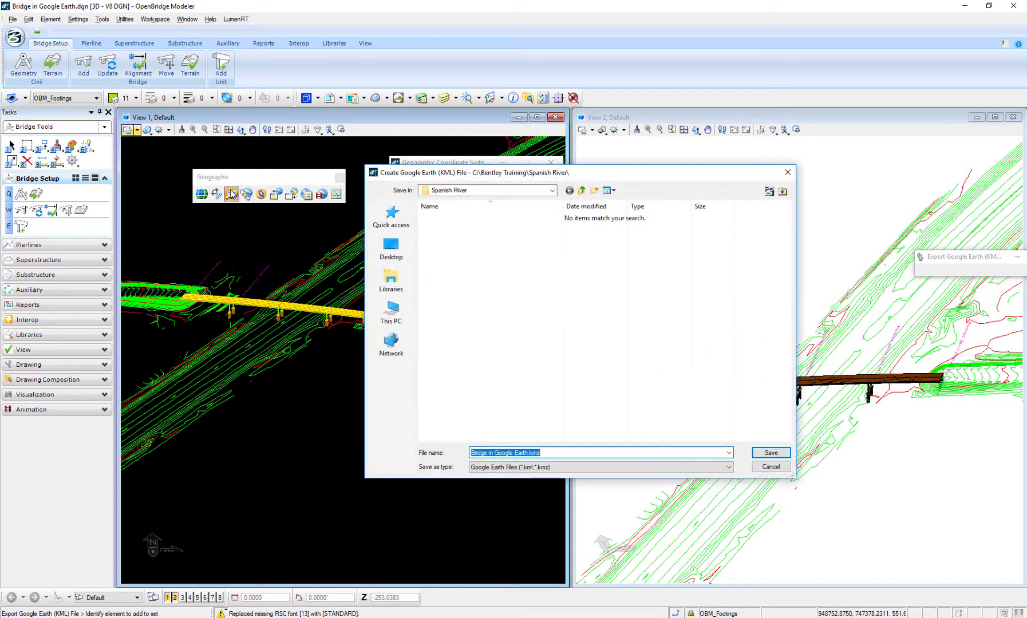
{"action": "left_click", "coordinate": [553, 452]}
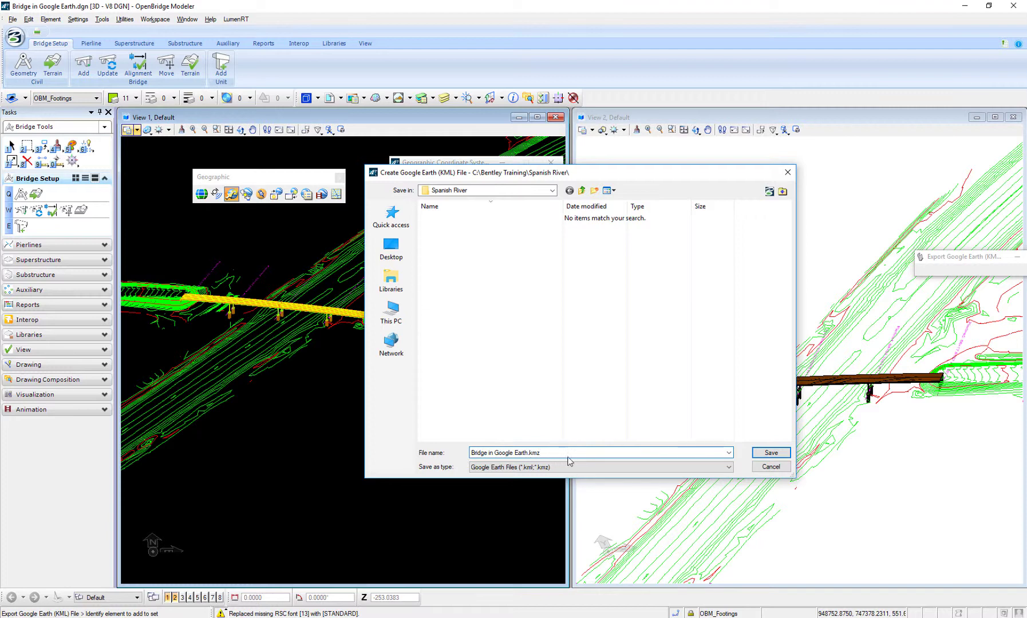
{"action": "left_click", "coordinate": [768, 454]}
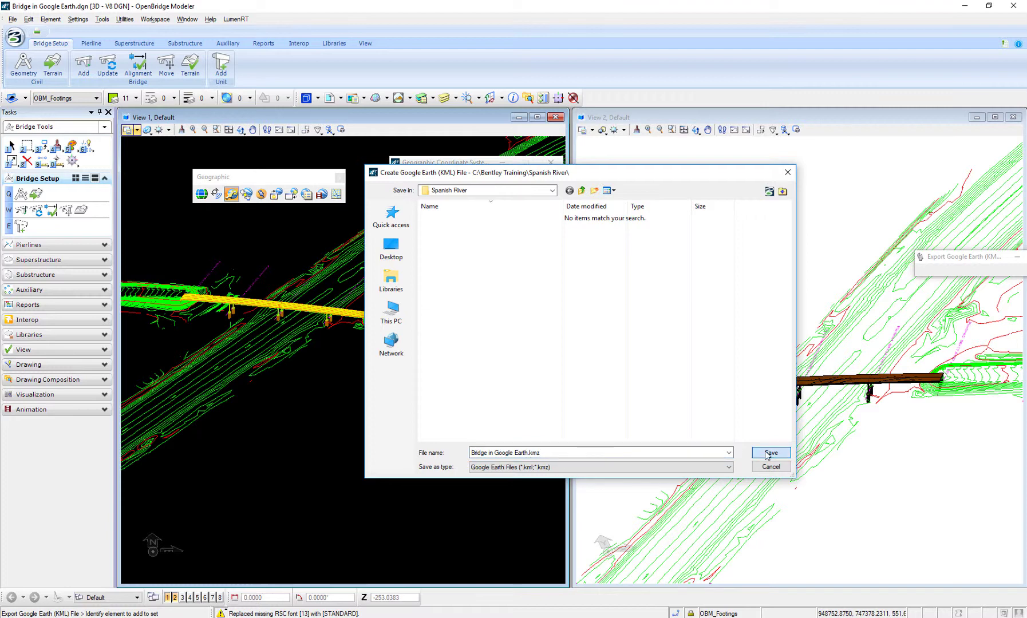
{"action": "left_click", "coordinate": [770, 454]}
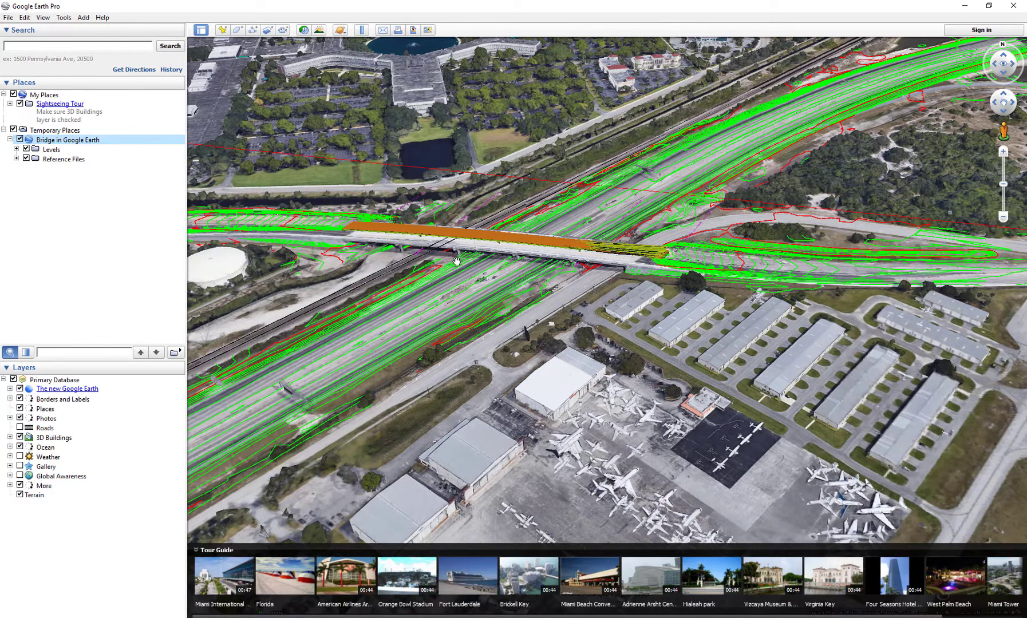
- Pan the Google Earth view to frame the exported bridge over the highway
{"action": "left_click_drag", "start_coordinate": [458, 260], "coordinate": [543, 274]}
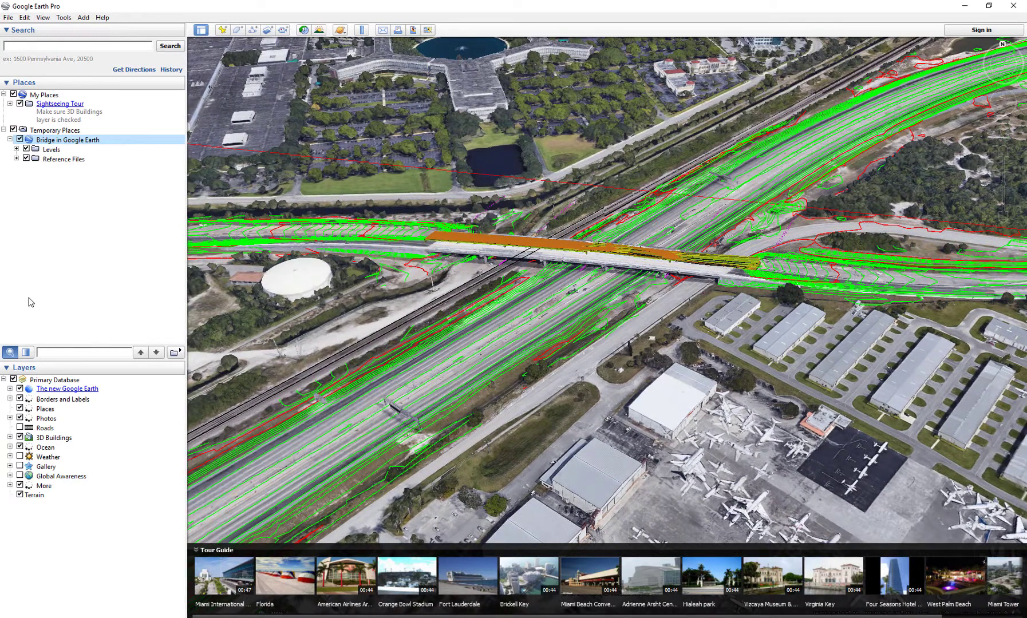
- Hide the referenced terrain contour file in the Places panel
{"action": "left_click", "coordinate": [17, 159]}
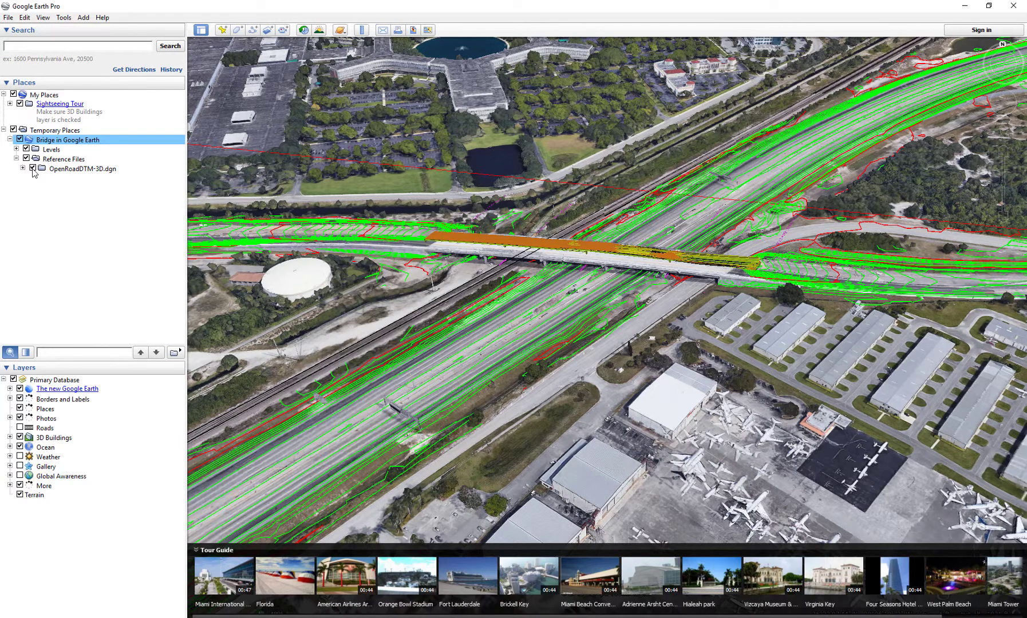
{"action": "left_click", "coordinate": [25, 159]}
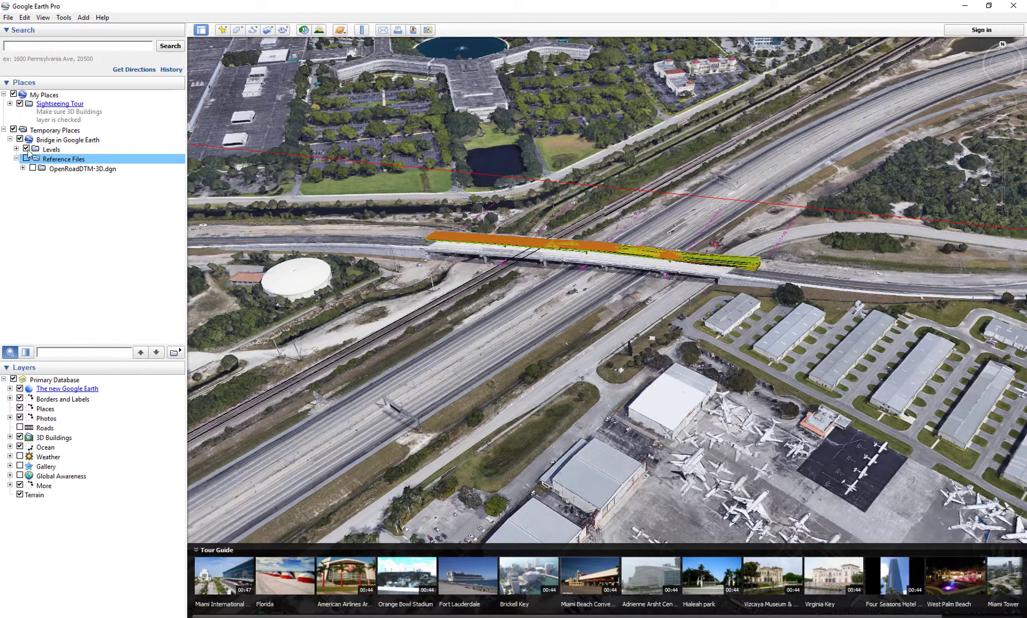
{"action": "left_click", "coordinate": [16, 148]}
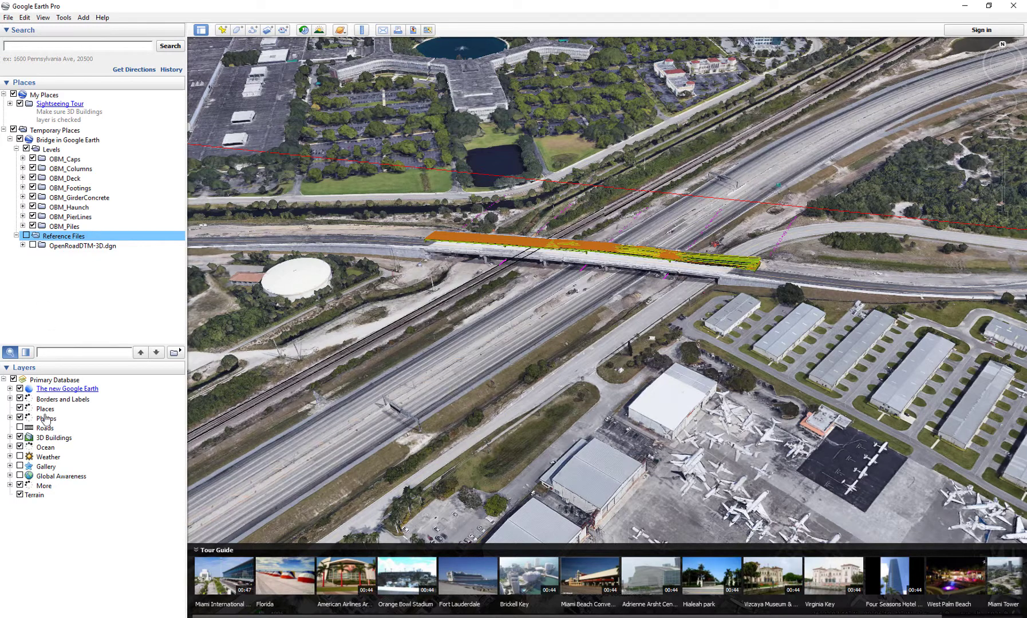
- Turn off the More and Terrain layers in the Layers panel
{"action": "left_click", "coordinate": [20, 494]}
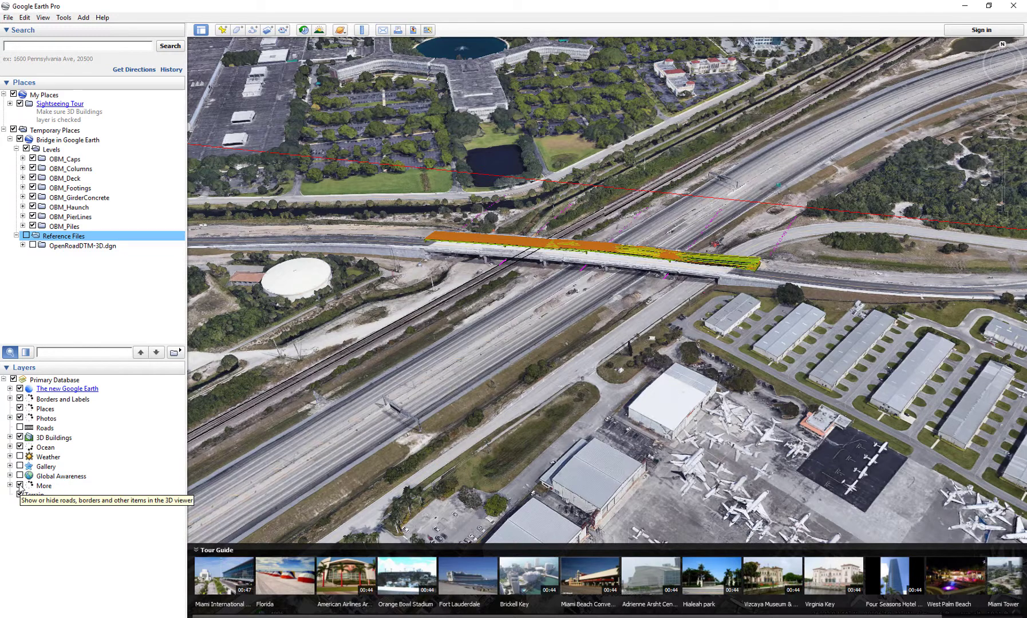
{"action": "left_click", "coordinate": [20, 486]}
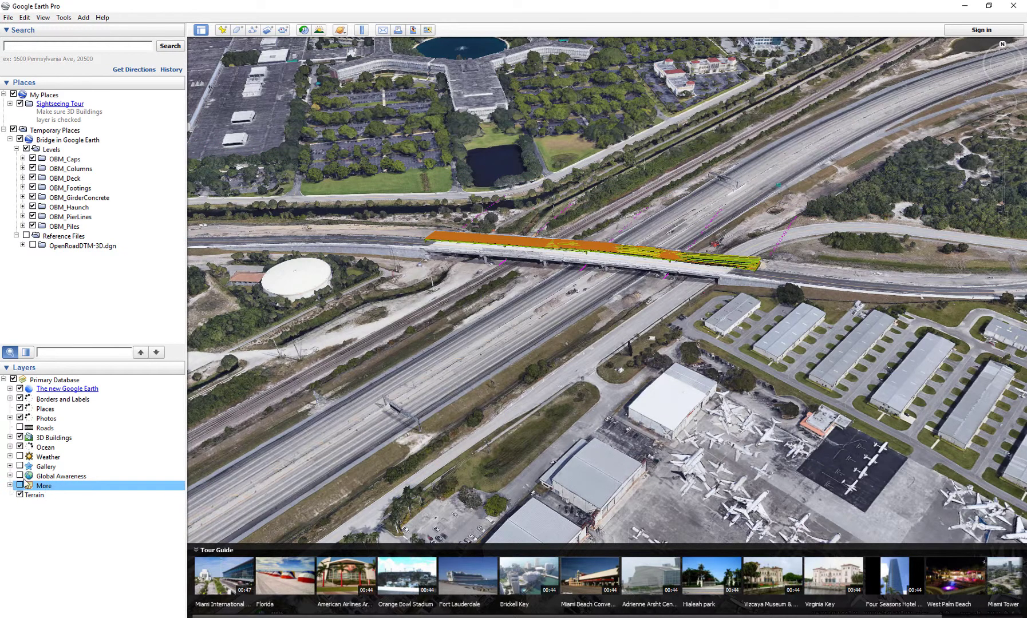
{"action": "left_click", "coordinate": [20, 494]}
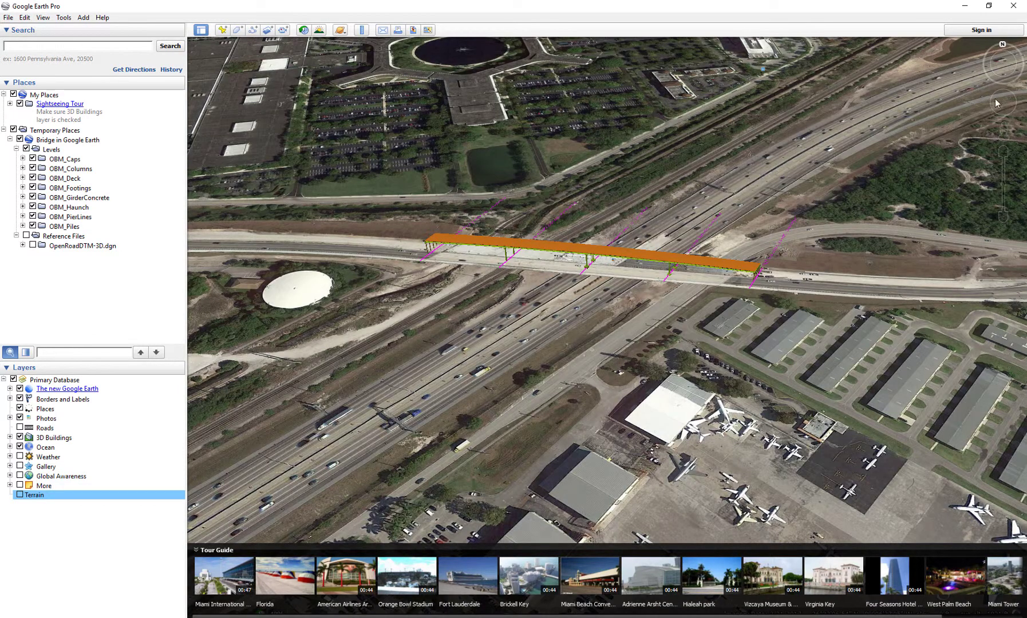
- Zoom and pan so the whole bridge over the highway fills the view
{"action": "scroll", "coordinate": [778, 94], "scroll_direction": "up", "scroll_amount": 3}
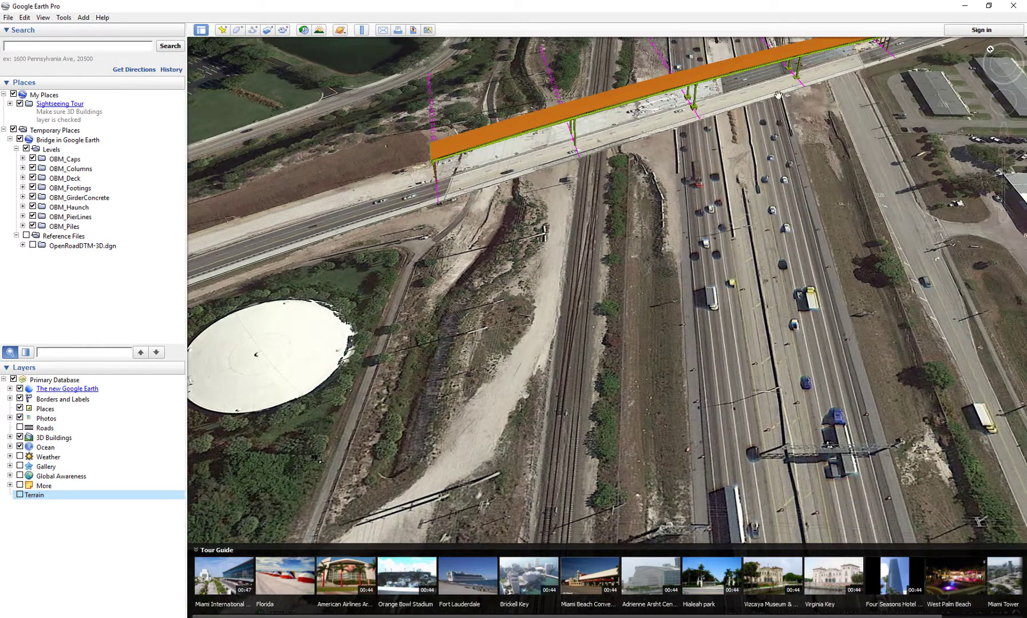
{"action": "left_click_drag", "start_coordinate": [593, 175], "coordinate": [556, 299]}
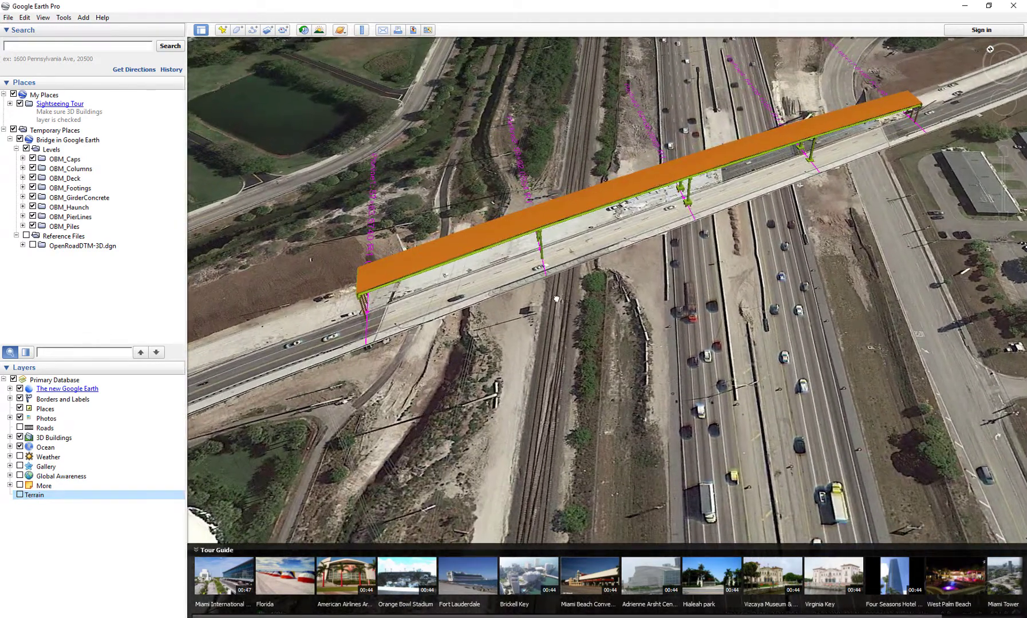
{"action": "left_click_drag", "start_coordinate": [756, 205], "coordinate": [710, 213]}
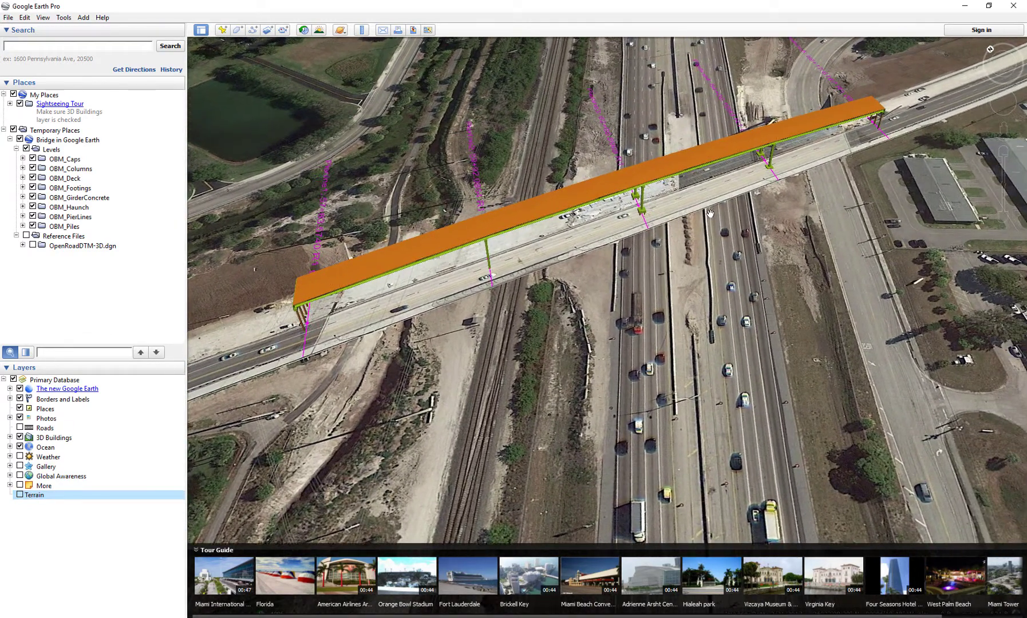